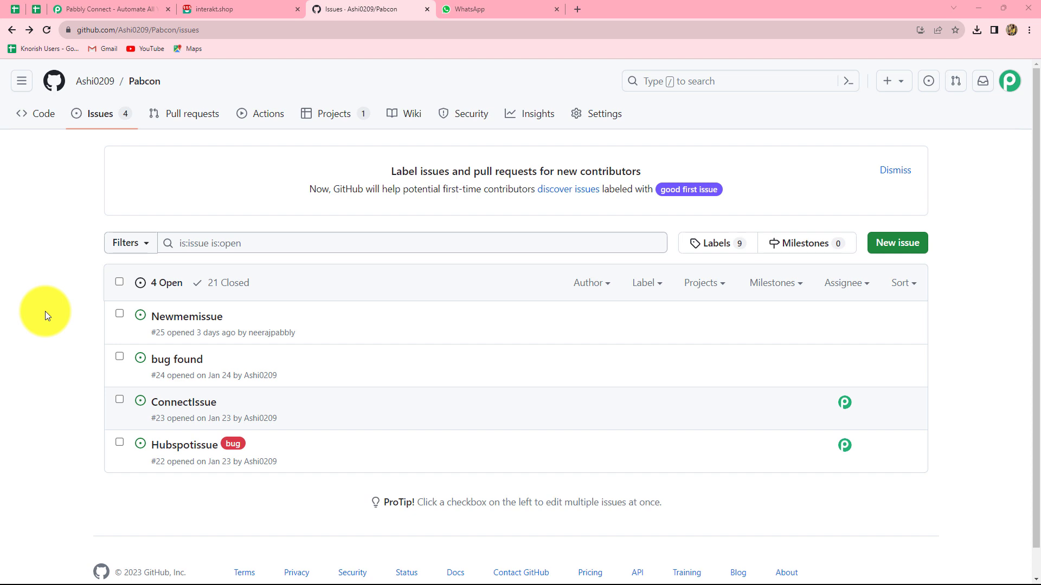
- Look over the WhatsApp Web chat and the Interakt home page
left_click(521, 8)
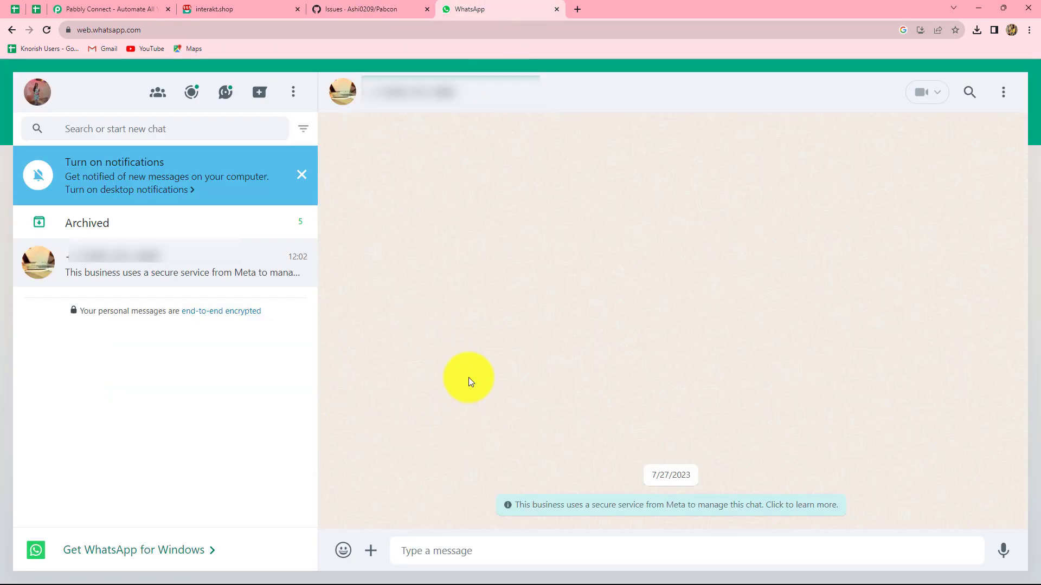
left_click(225, 5)
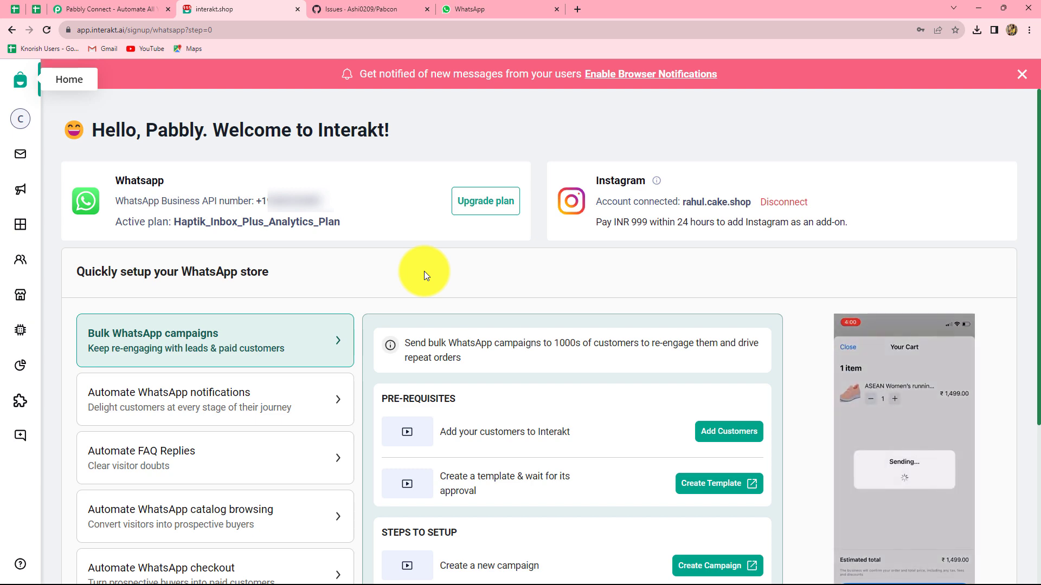
- Sign in from the Pabbly site, dismissing the chat widget and lifetime offer, and open the Pabbly Connect dashboard
left_click(125, 7)
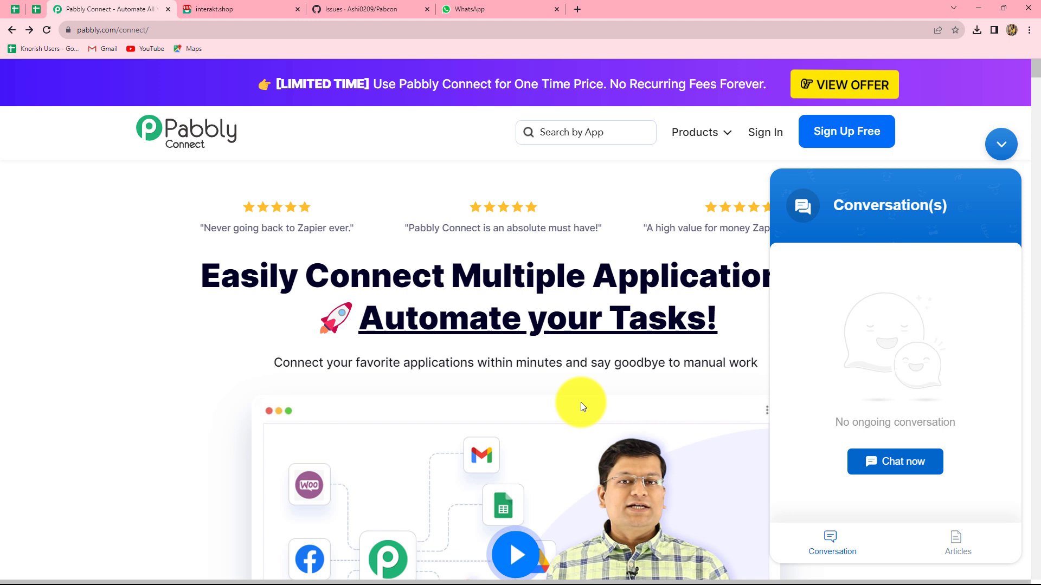
left_click(999, 143)
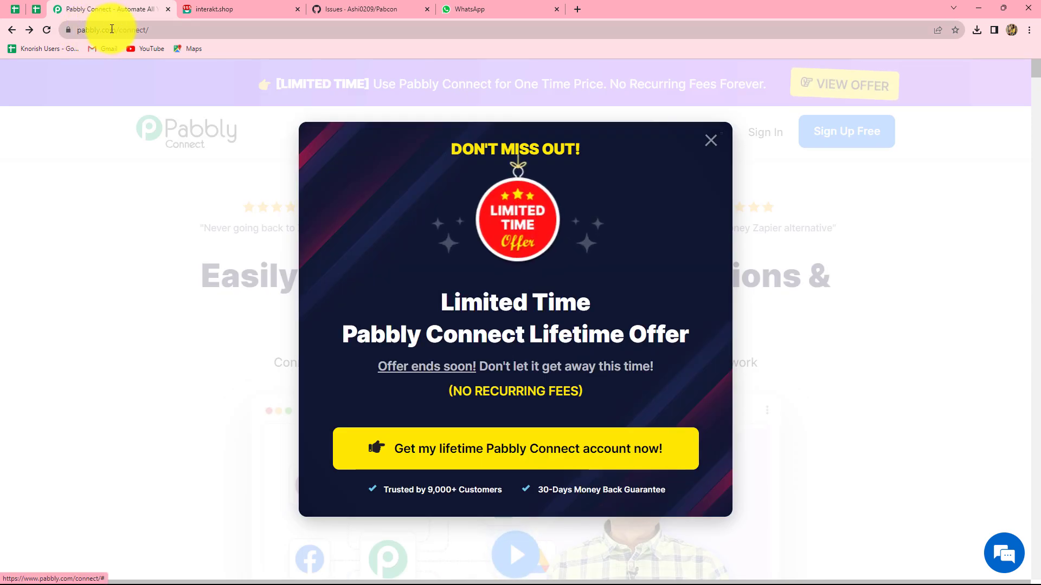
left_click(711, 141)
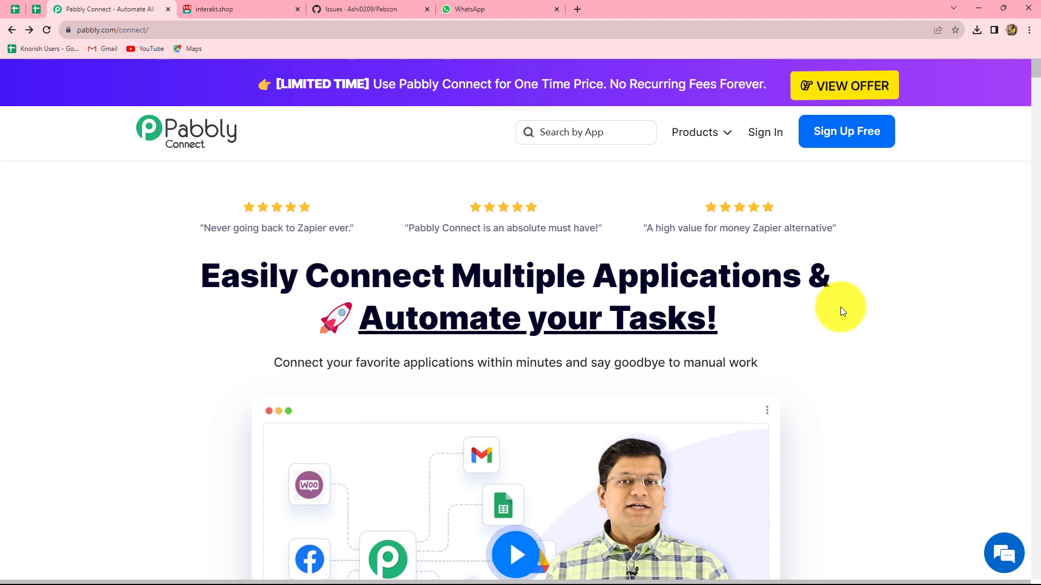
left_click(763, 134)
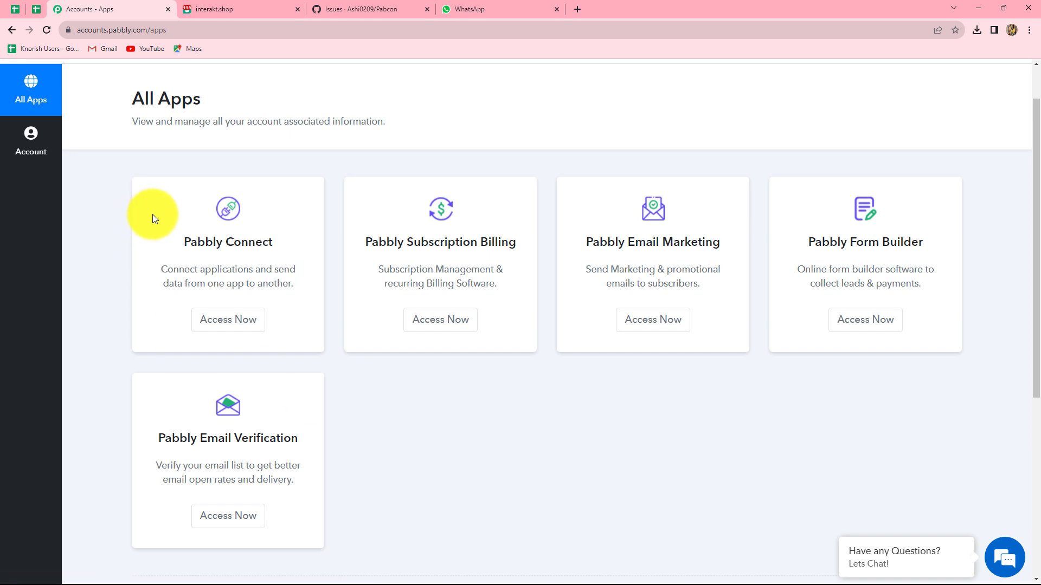
left_click(202, 320)
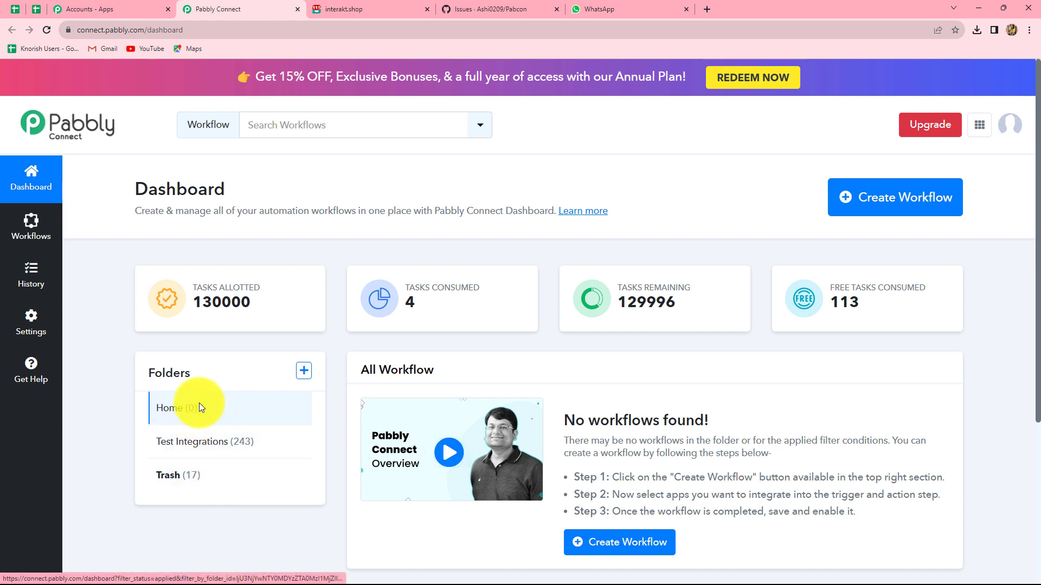
- Open the Test Integrations folder and look through its existing workflows
left_click(186, 445)
scroll(623, 545, "down", 8)
scroll(626, 547, "up", 3)
scroll(626, 547, "up", 4)
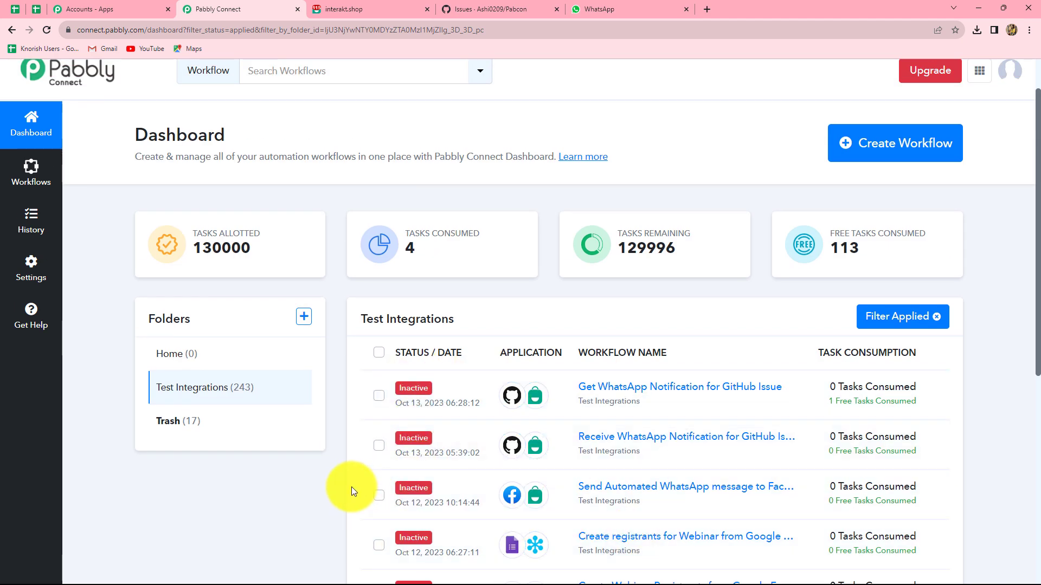
- Create a workflow named "Receive WhatsApp Notification for New GitHub Issue" in the Test Integrations folder
left_click(897, 162)
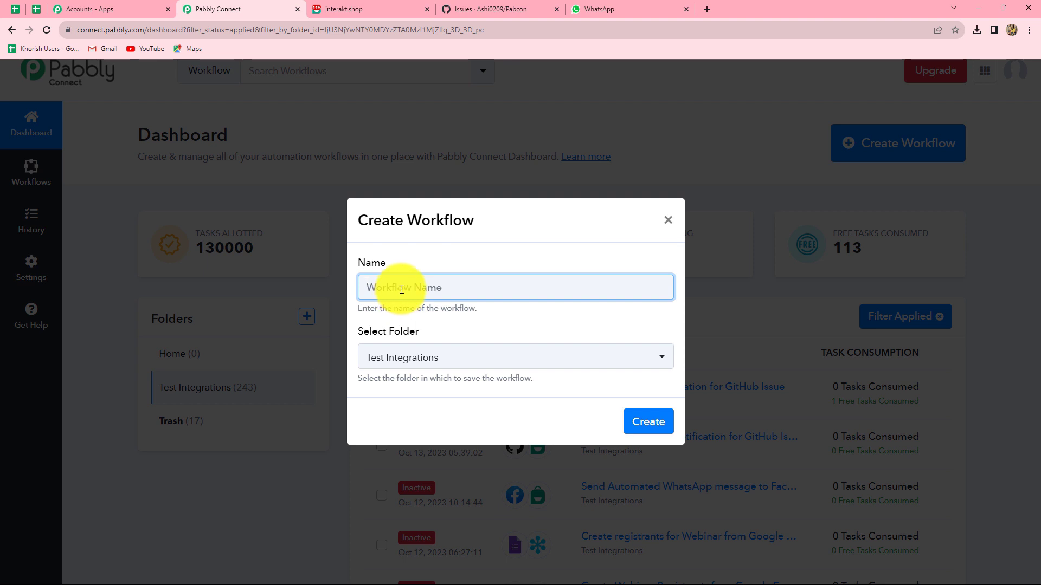
type("Receive WhatsApp Notification for New GitHub Issue")
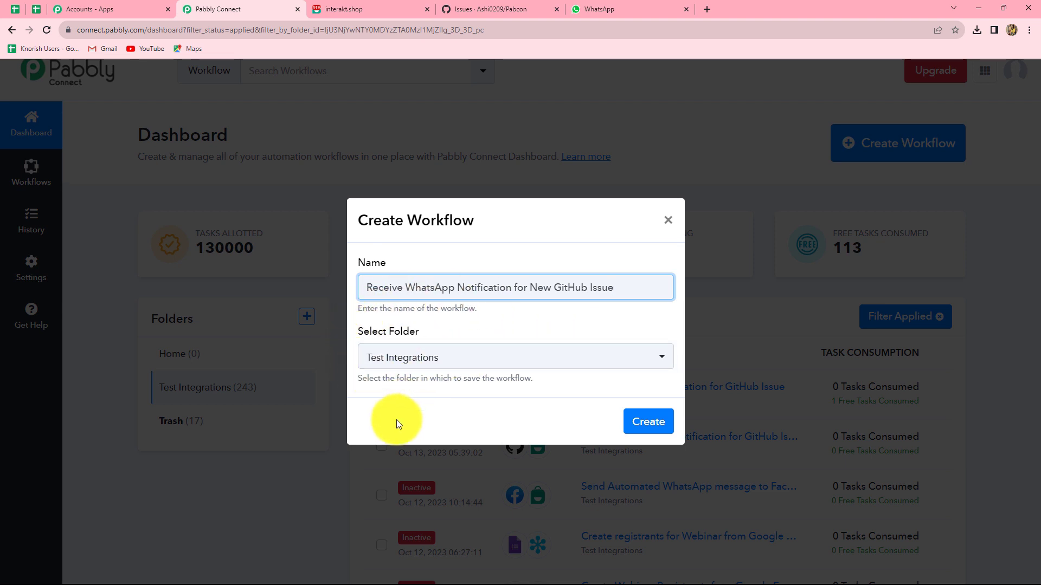
left_click(449, 361)
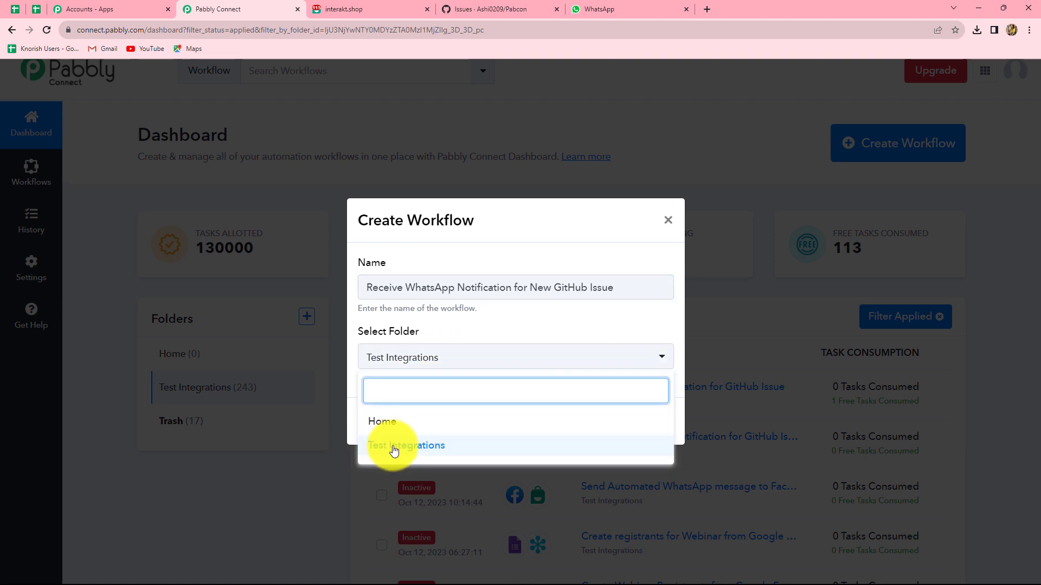
left_click(392, 448)
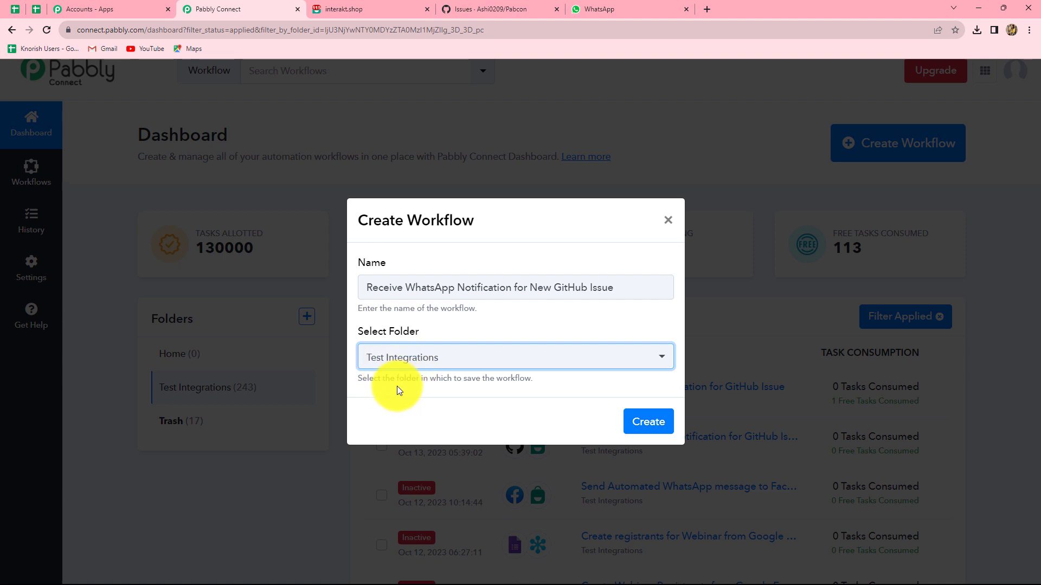
left_click(648, 425)
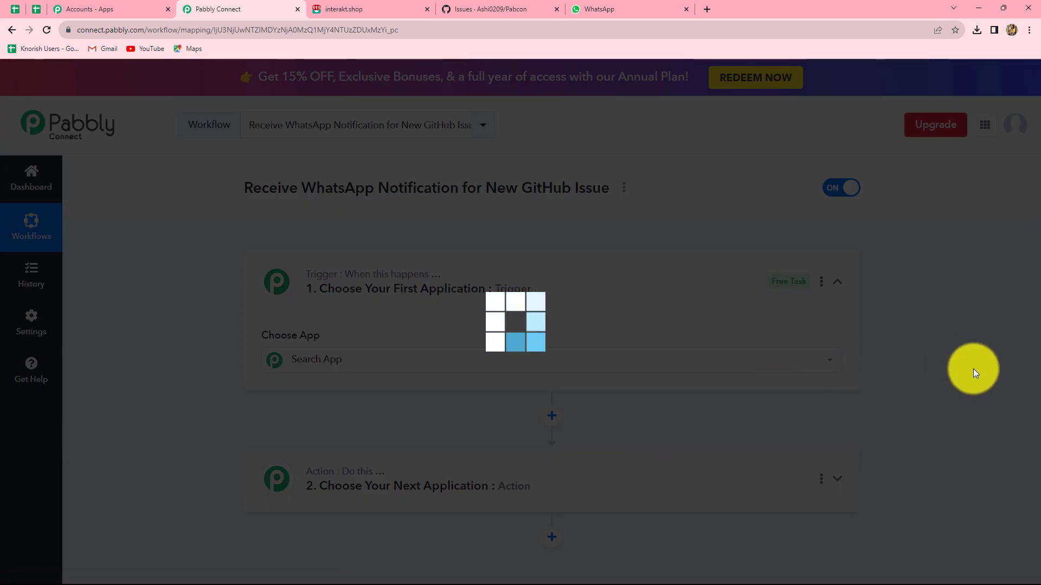
- Set the workflow's trigger app to GitHub with Issue Comments as the trigger event
scroll(973, 415, "down", 2)
scroll(960, 409, "up", 4)
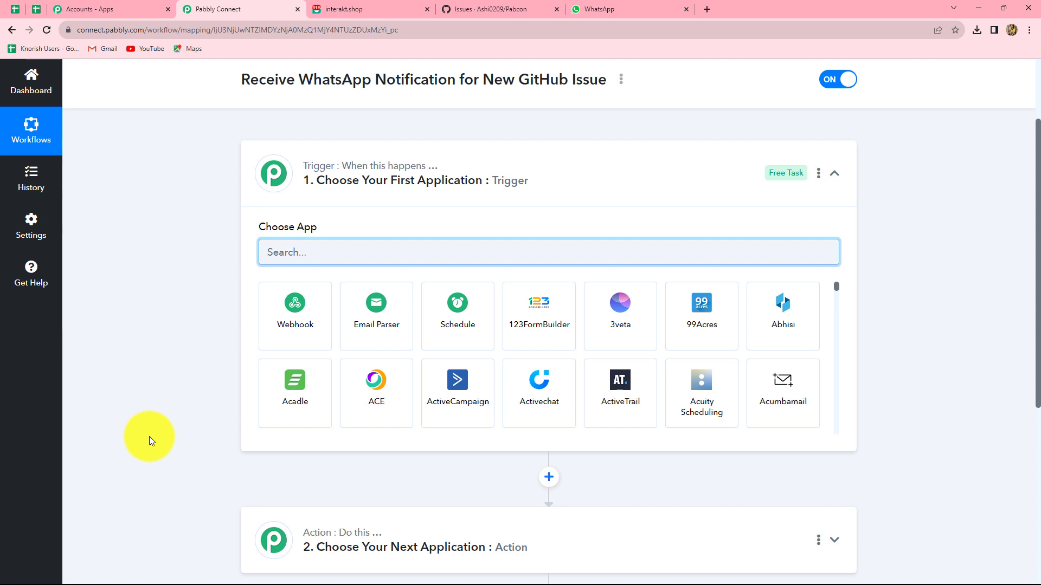
scroll(135, 330, "down", 1)
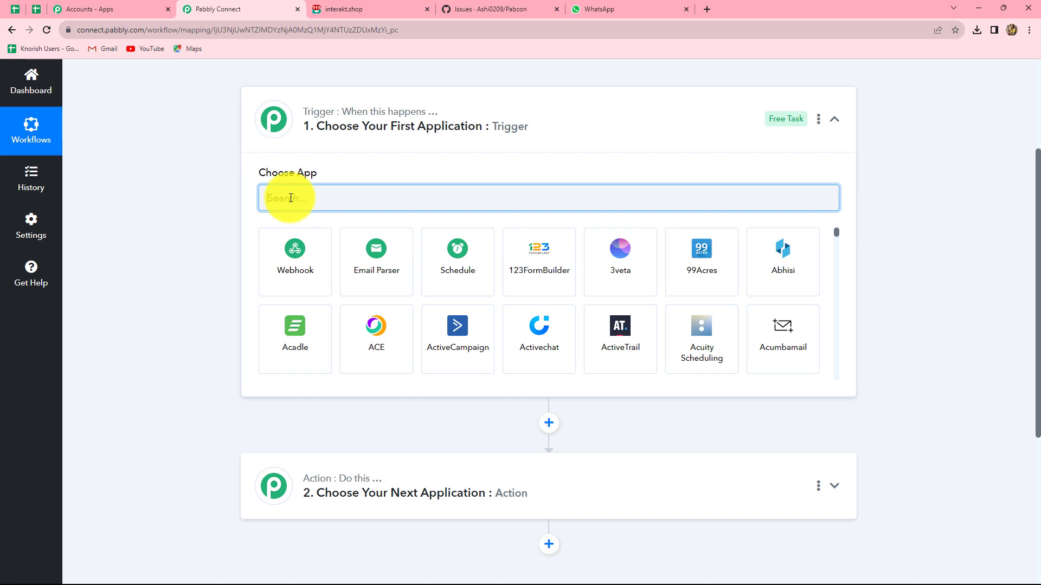
type("Git")
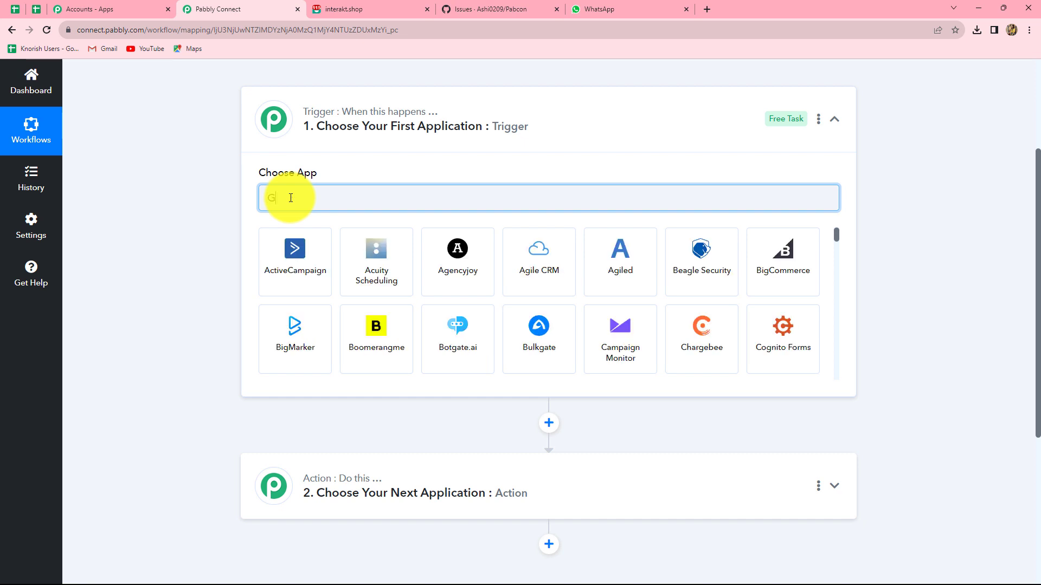
left_click(275, 254)
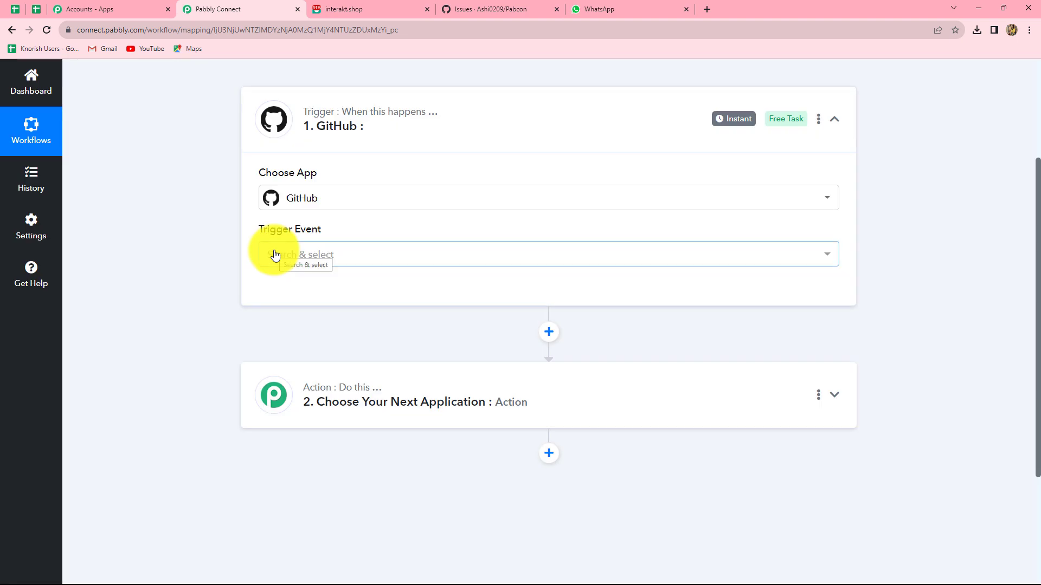
left_click(287, 253)
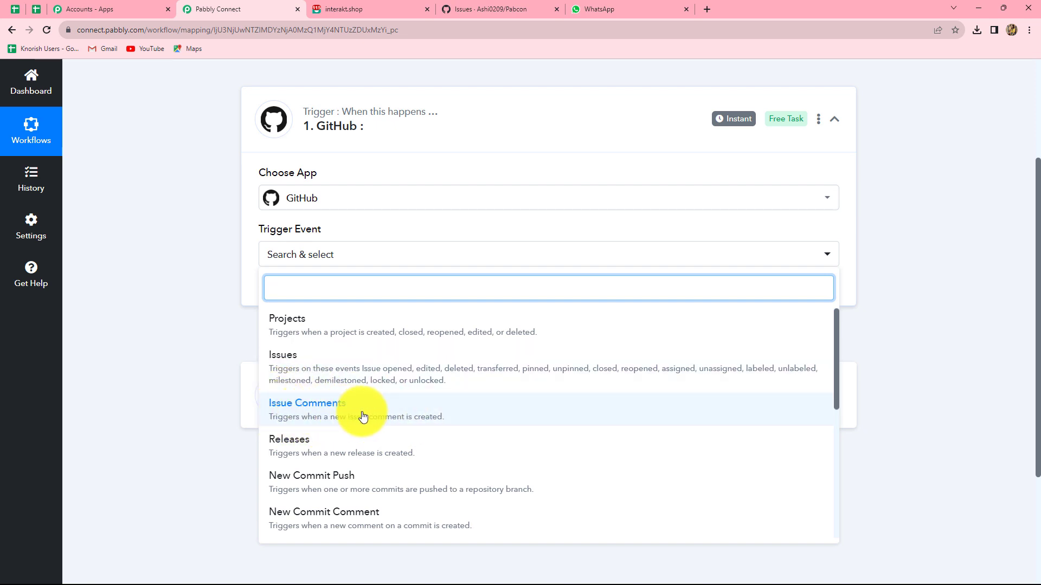
left_click(319, 415)
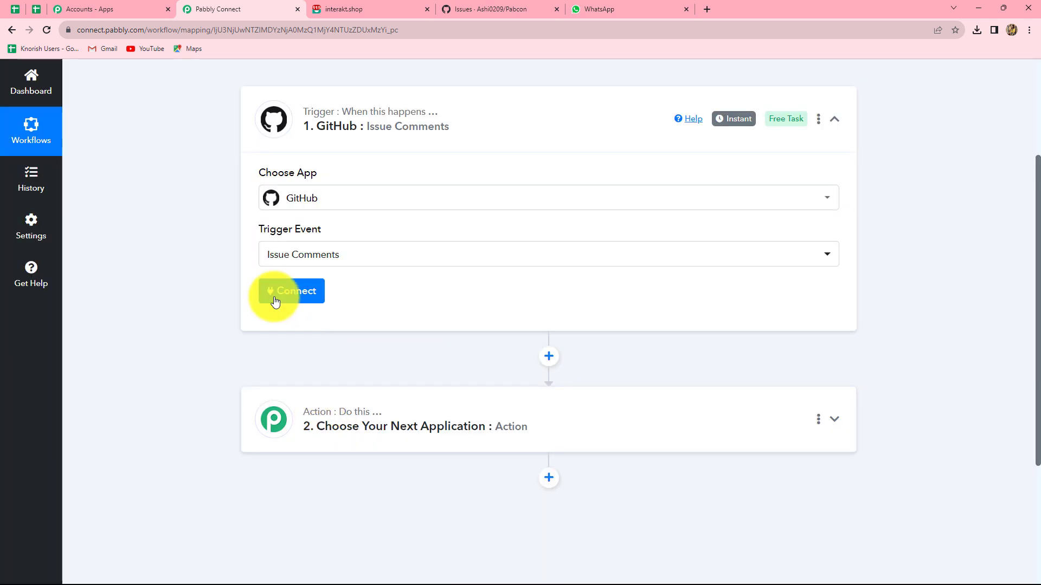
- Add a new GitHub connection for the trigger and authorize Pabbly to access the GitHub account
left_click(276, 298)
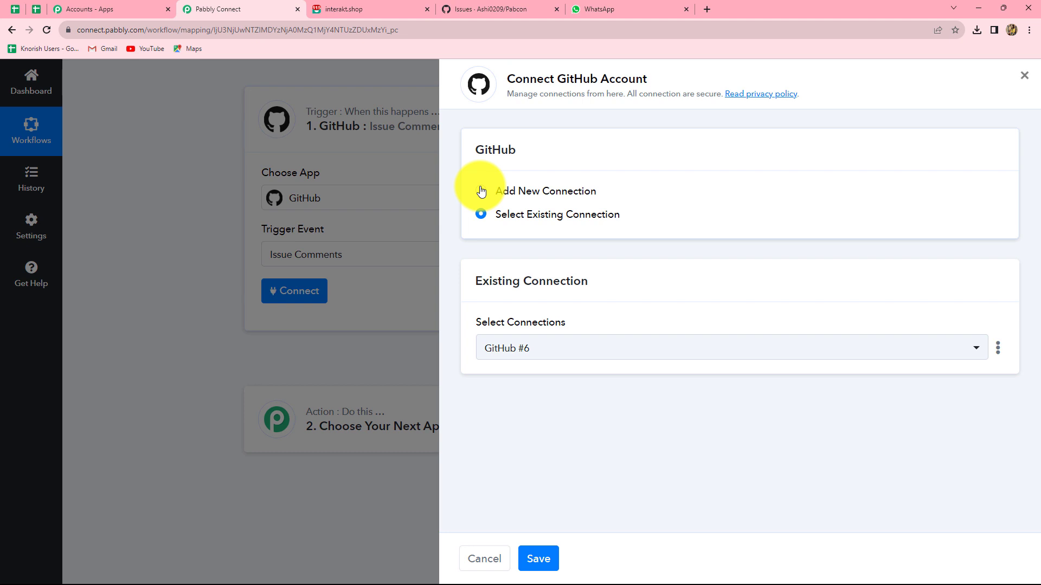
left_click(480, 191)
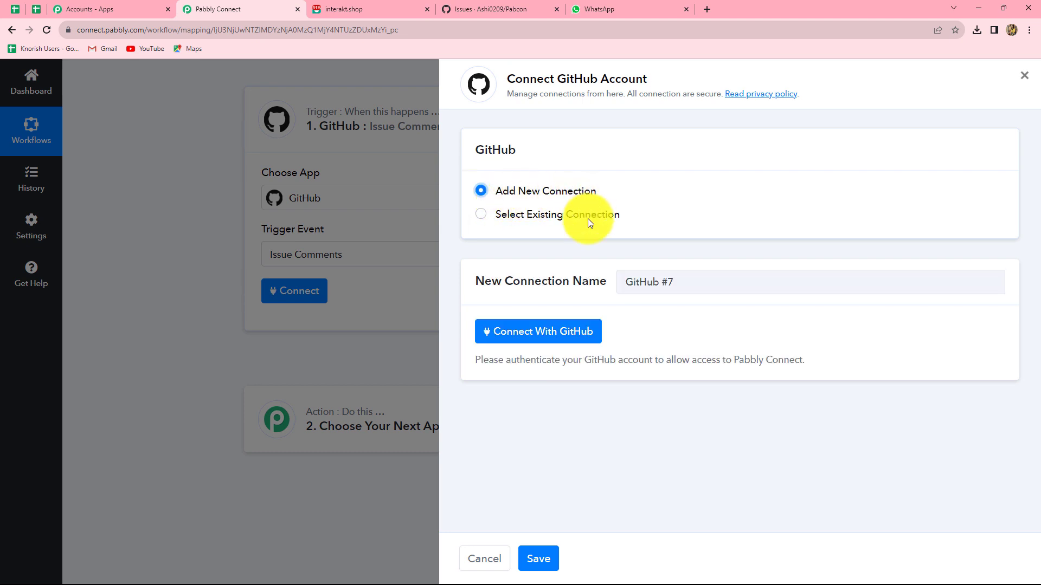
left_click(534, 335)
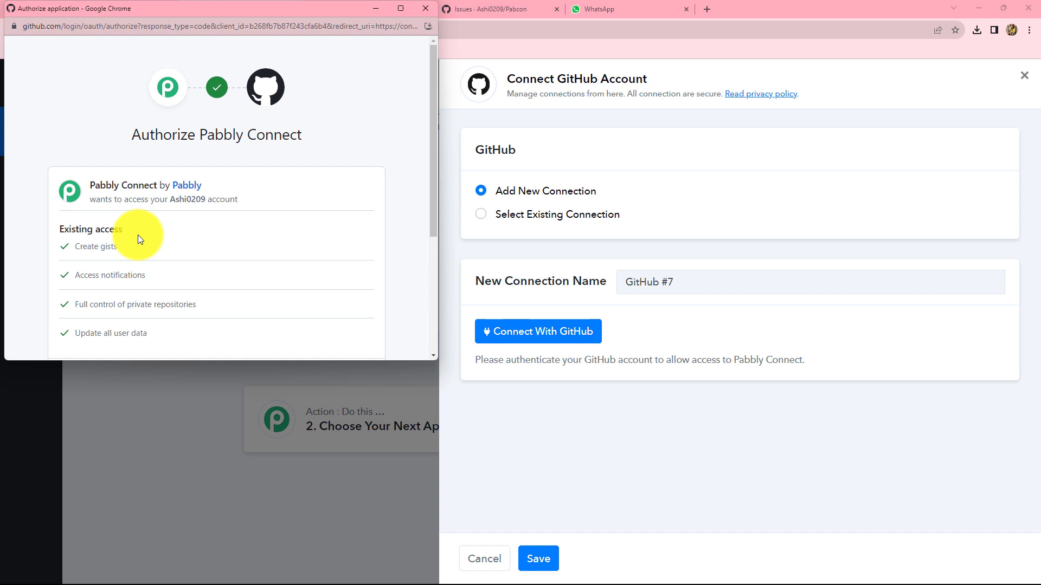
scroll(138, 236, "down", 4)
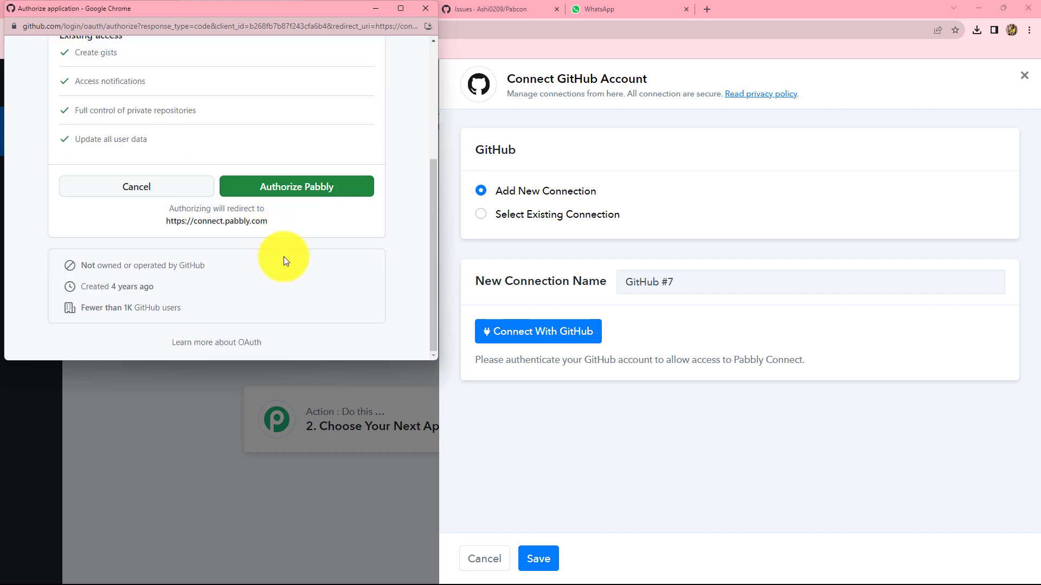
left_click(247, 194)
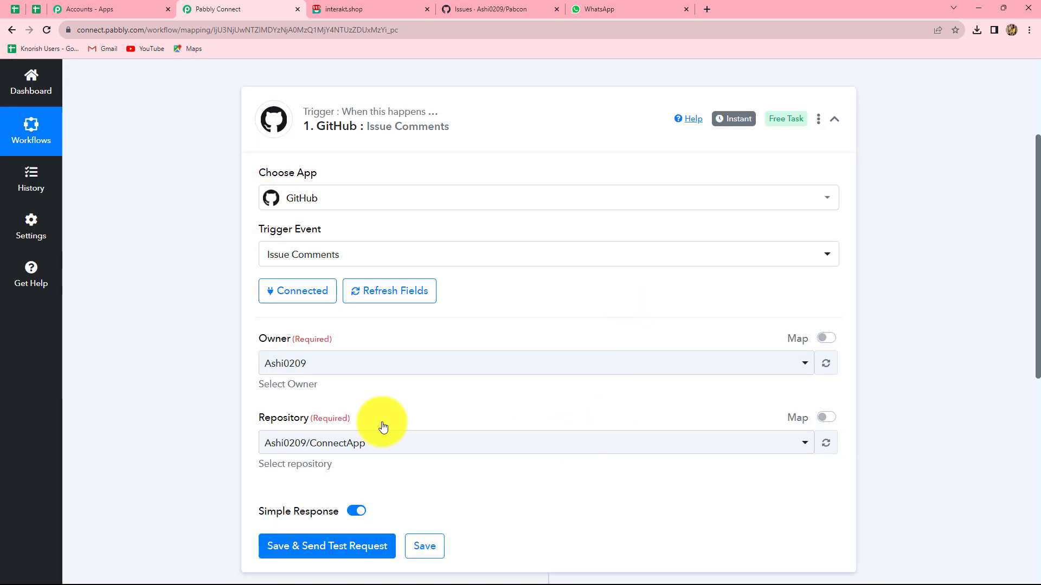
- Check the repository name on GitHub and set the trigger's repository to Pabcon under the connected account owner
scroll(643, 384, "down", 2)
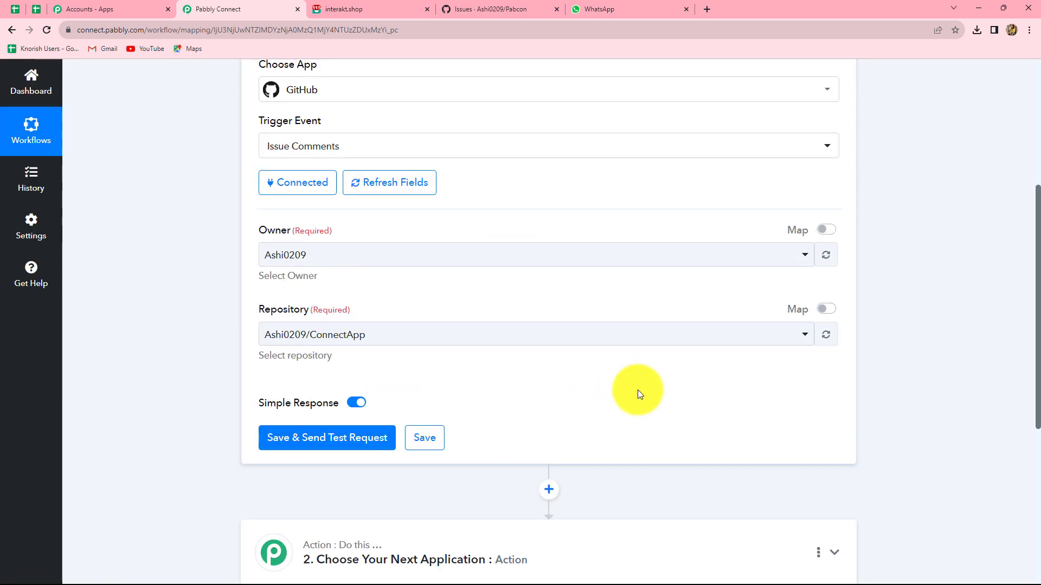
scroll(617, 366, "up", 2)
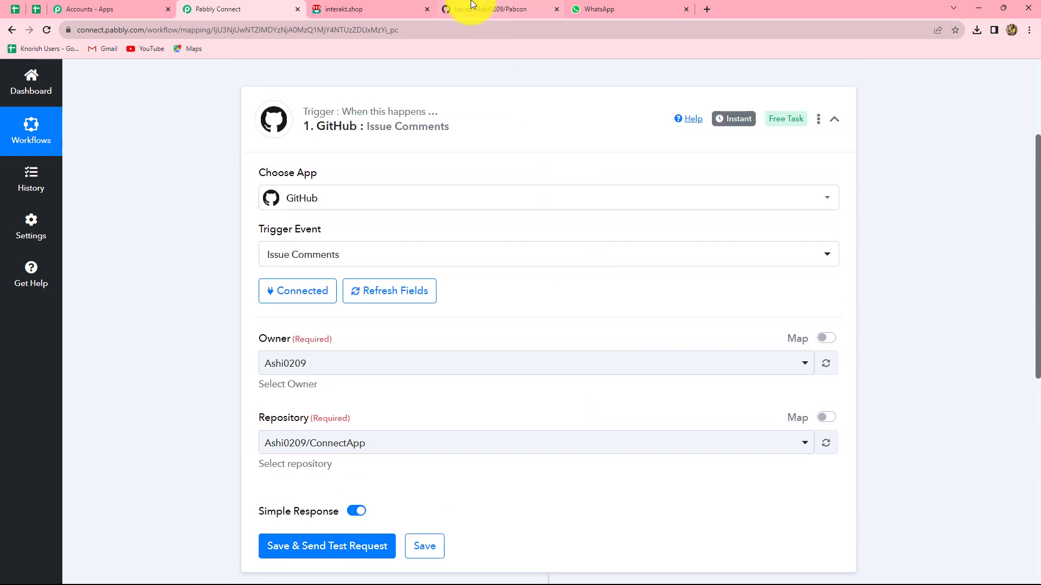
left_click(474, 3)
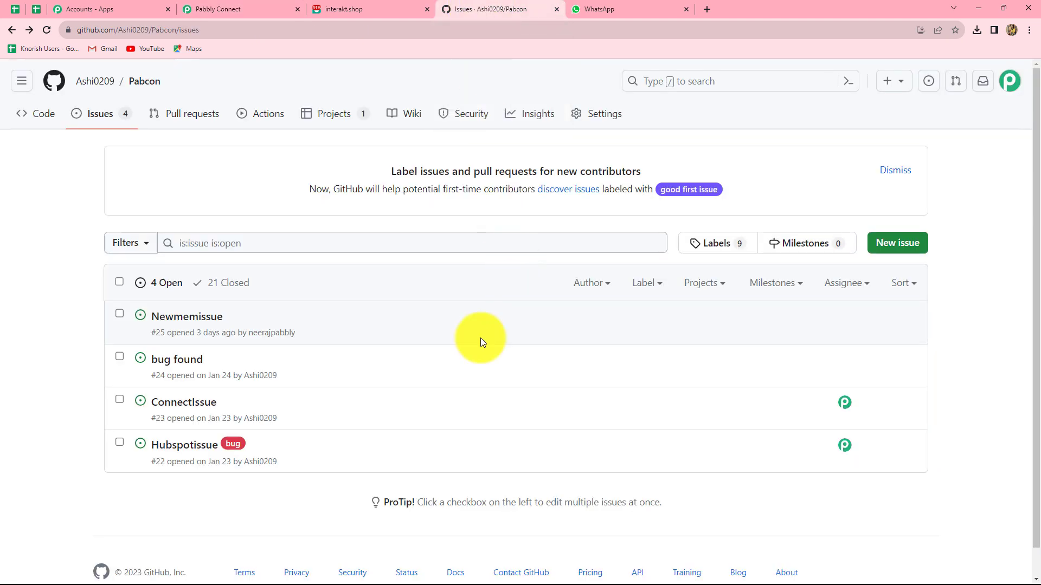
left_click(236, 12)
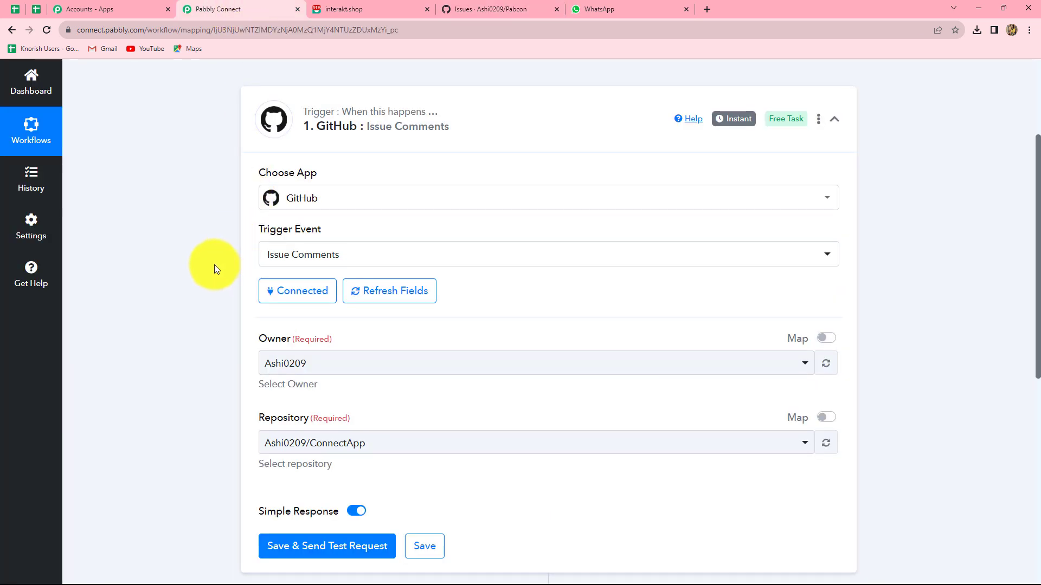
scroll(227, 303, "down", 3)
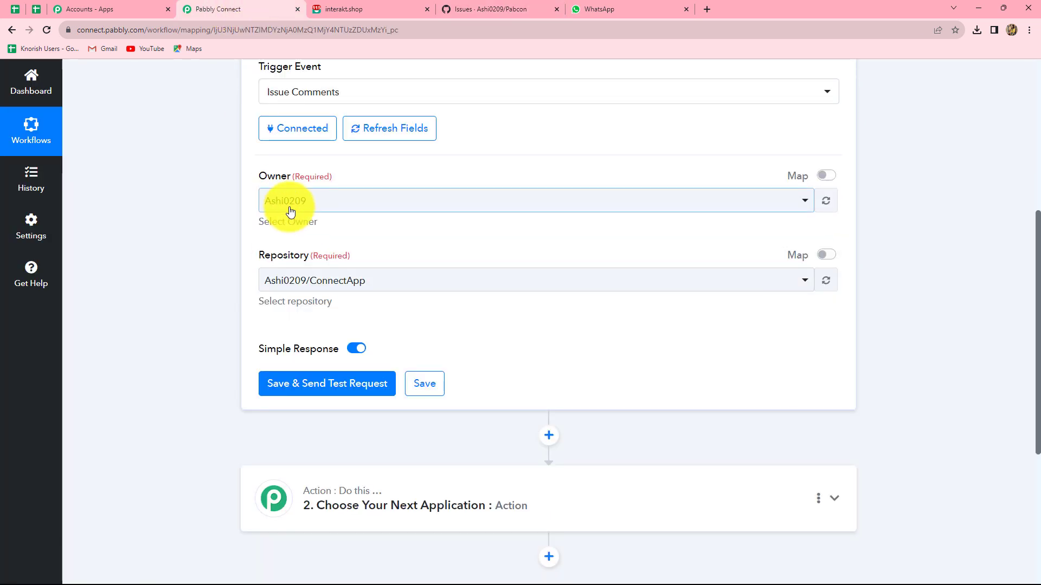
left_click(291, 215)
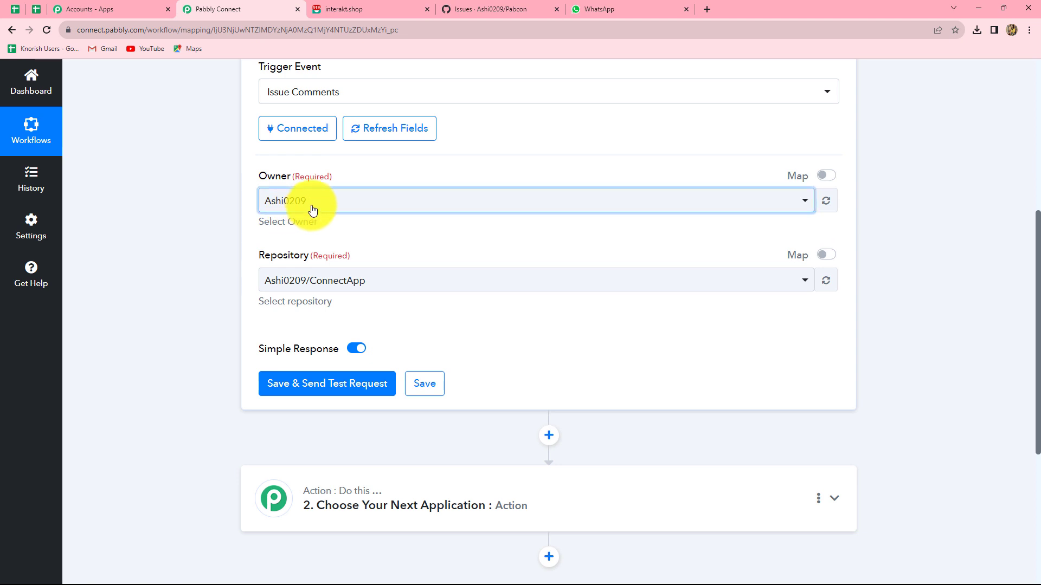
left_click(298, 268)
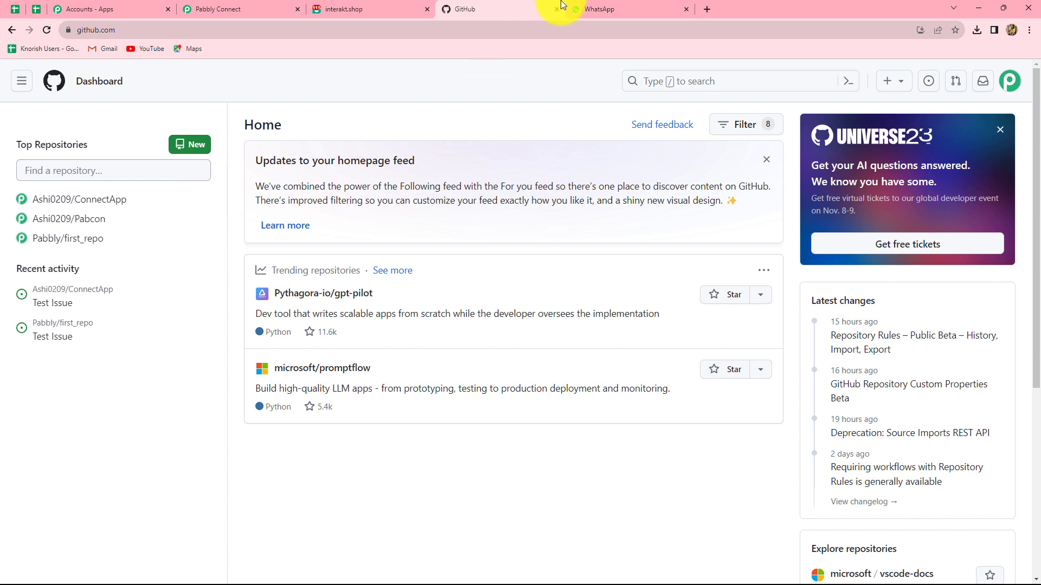
- Open the Pabcon repository on GitHub and go to its settings
left_click(239, 9)
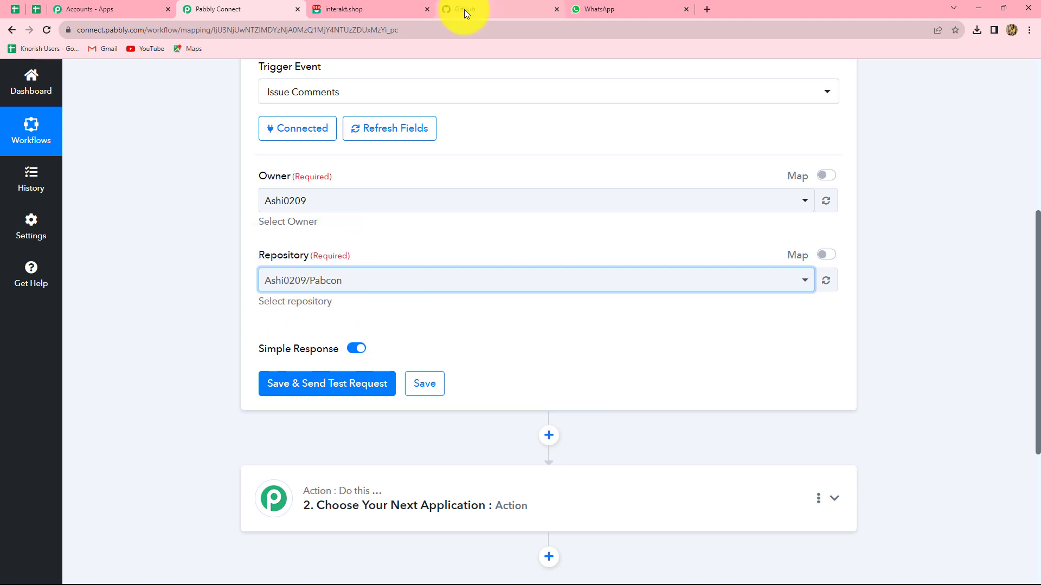
left_click(491, 9)
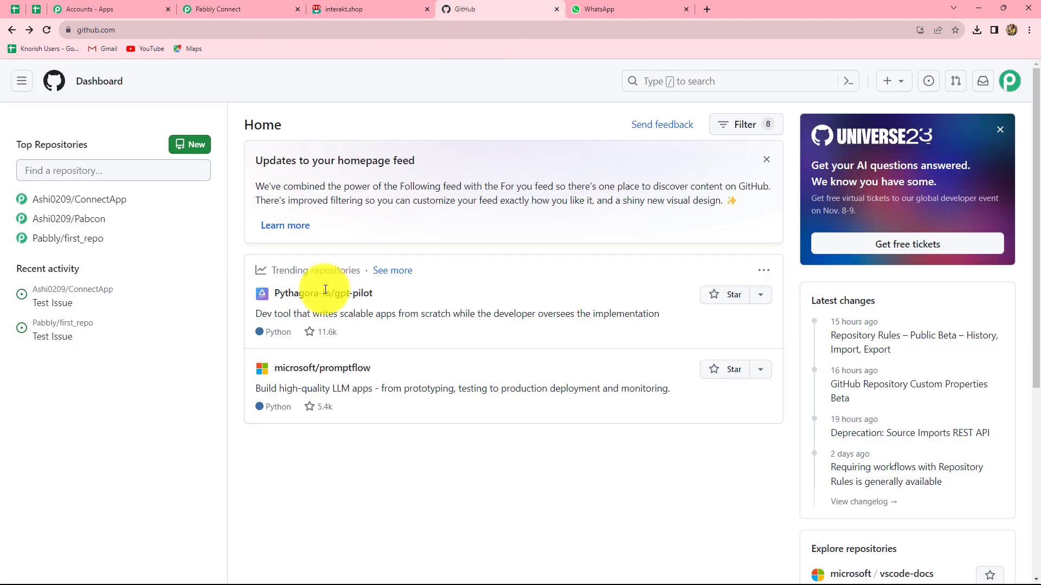
left_click(84, 222)
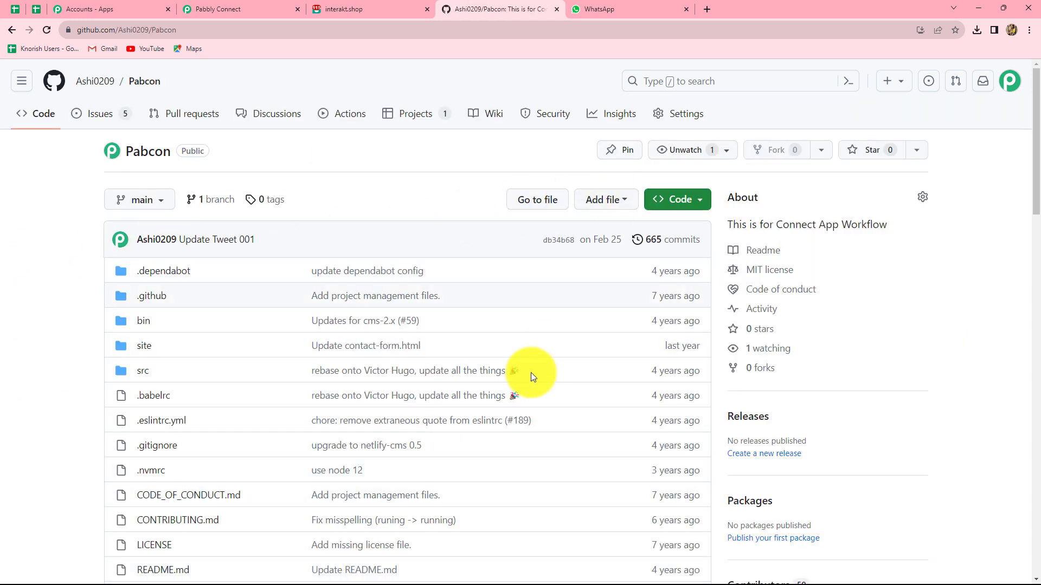
left_click(678, 118)
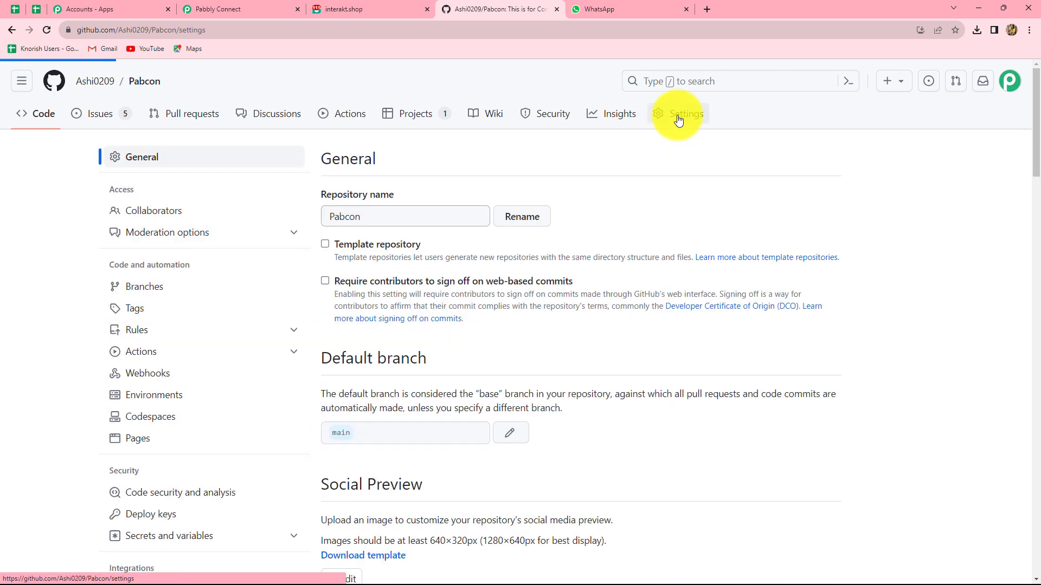
- Review the collaborators who have access to the Pabcon repository
left_click(149, 213)
scroll(461, 444, "down", 3)
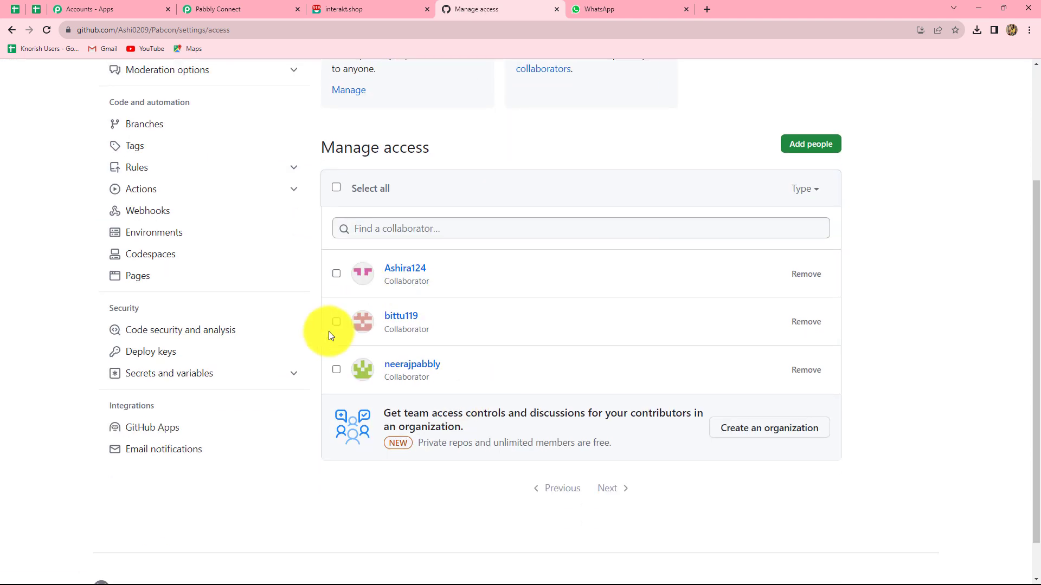
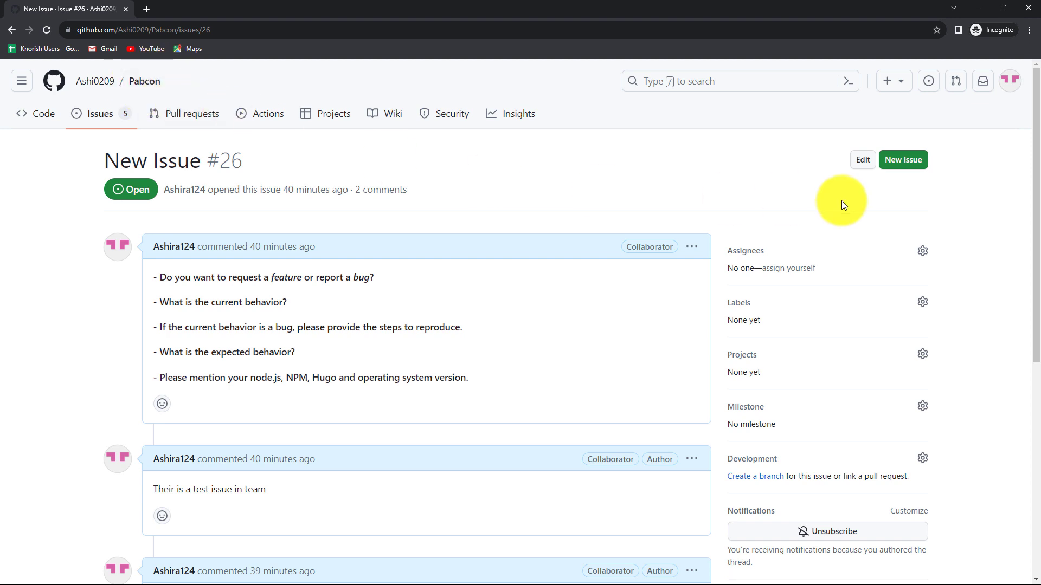
- Submit a new issue titled "New Test Issue" in the Pabcon repository, keeping the template description
left_click(902, 160)
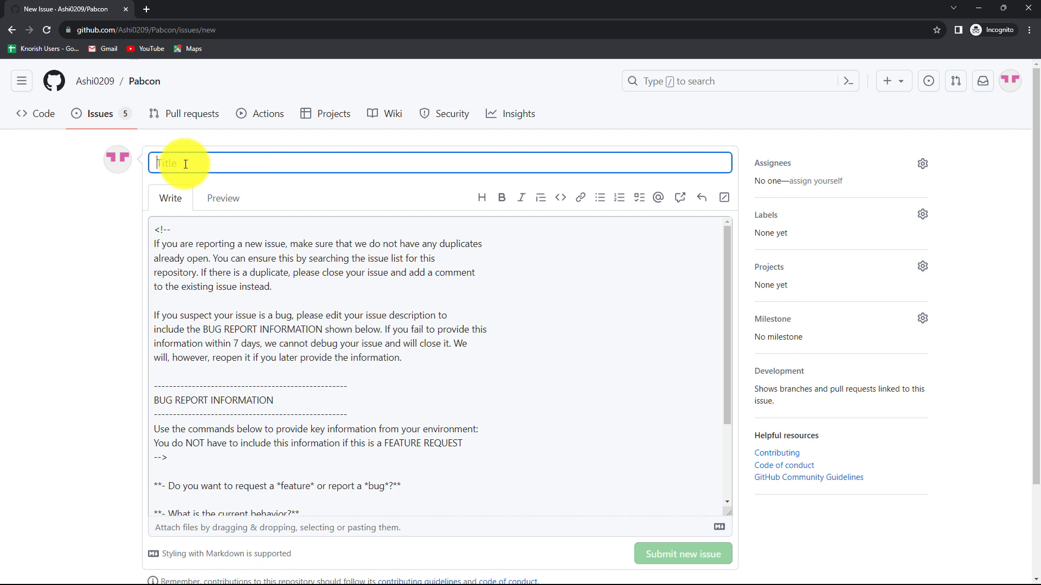
type("New testIssue")
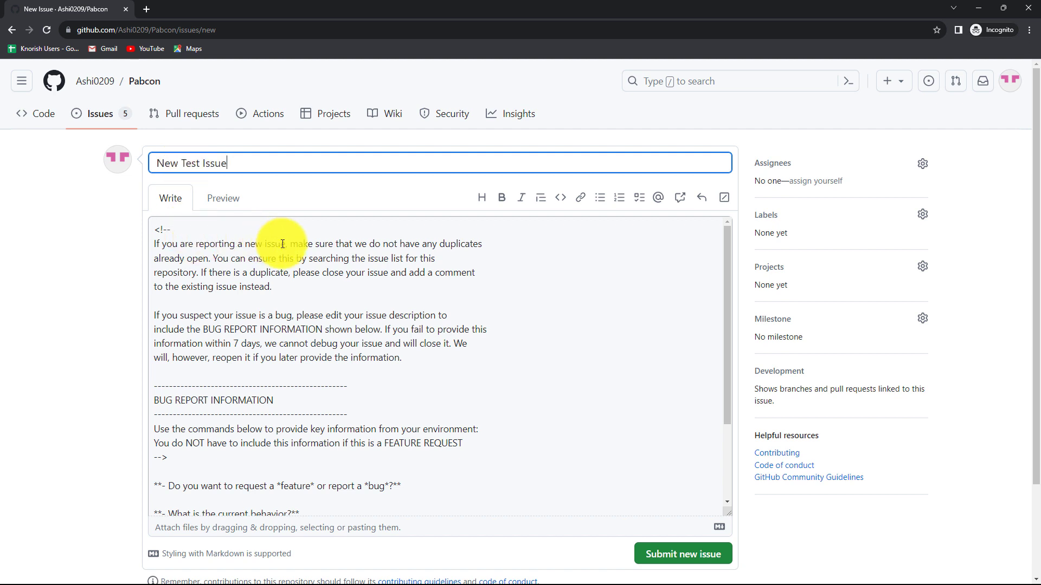
scroll(379, 352, "down", 4)
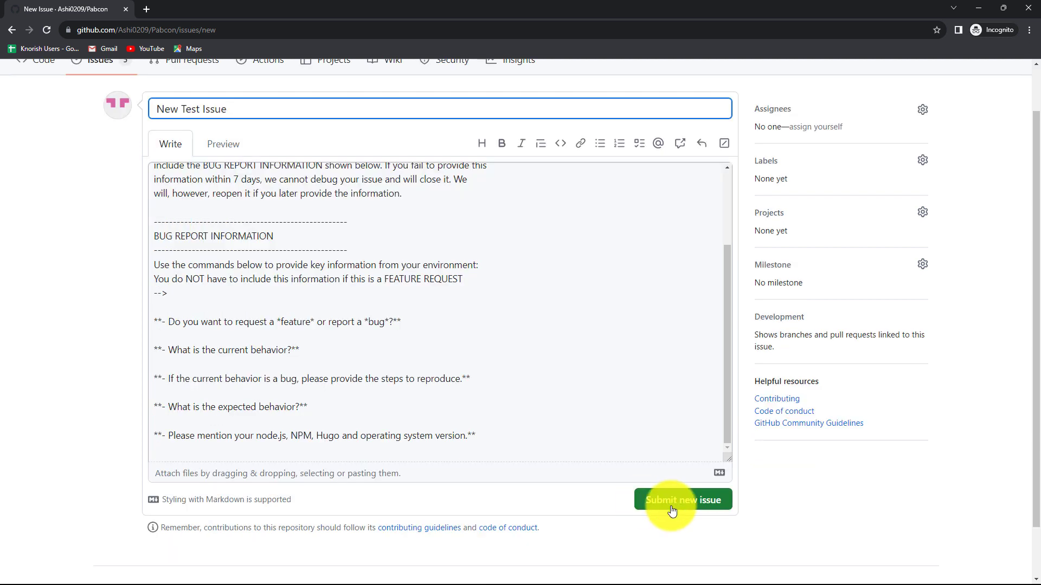
left_click(667, 503)
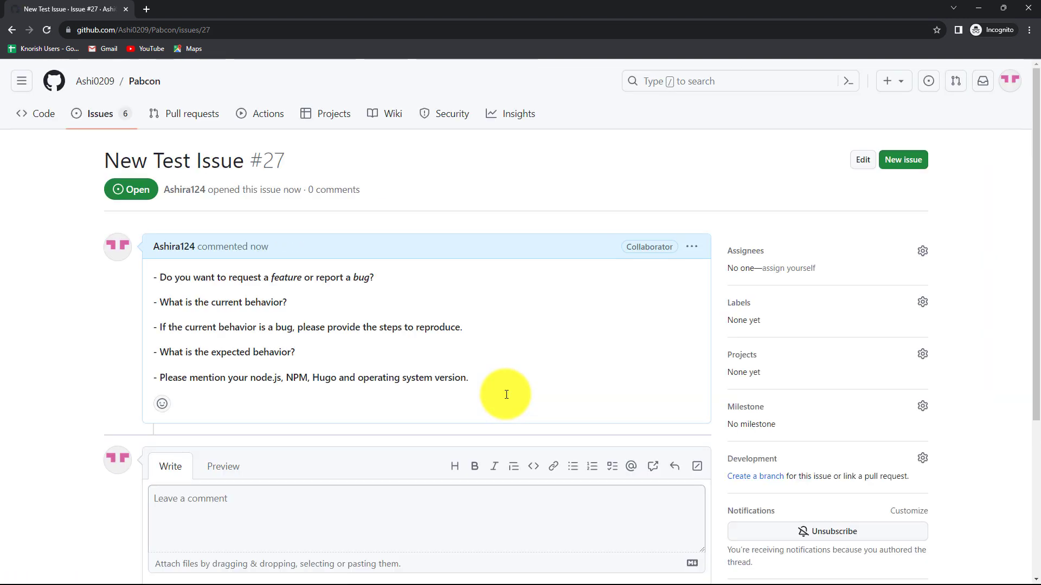
- Post the comment "This is a test issue" on the new test issue
scroll(506, 394, "down", 5)
left_click(187, 270)
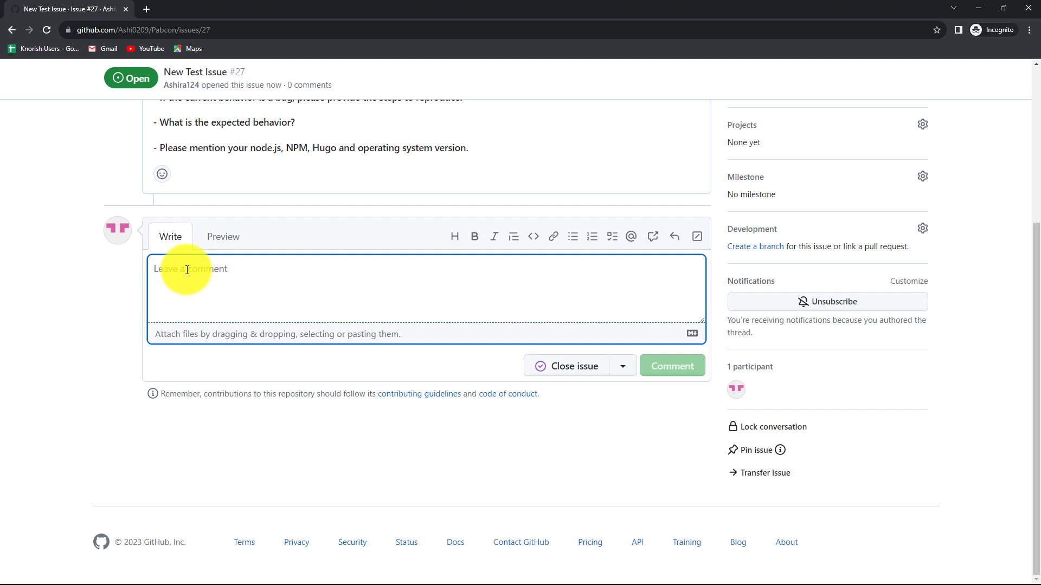
type("Thu")
type("s is a test ")
type("issue")
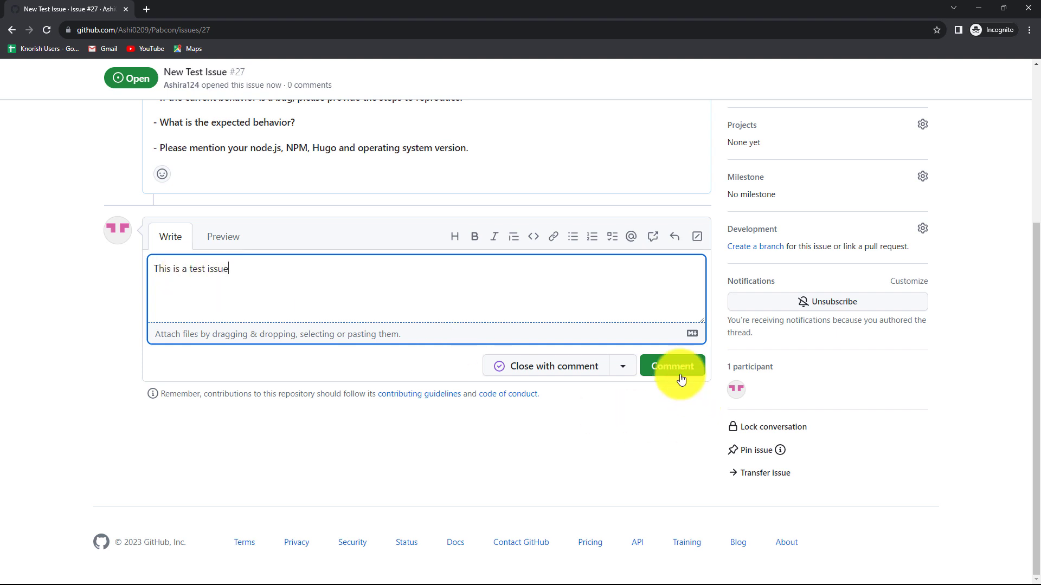
left_click(681, 369)
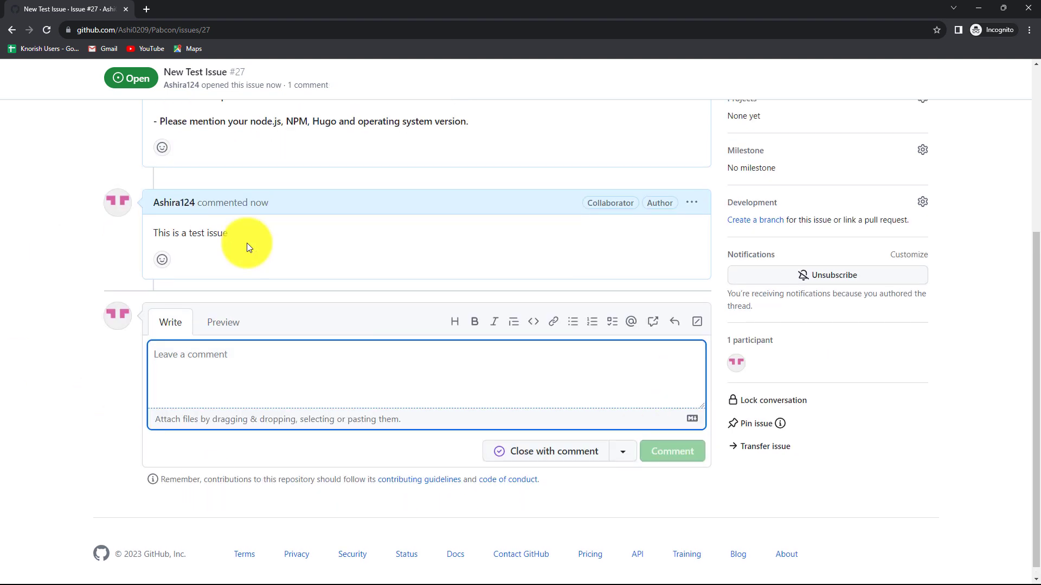
- Switch back to Pabbly Connect and examine the response captured by the GitHub trigger, including the sender type
left_click(979, 7)
left_click(284, 7)
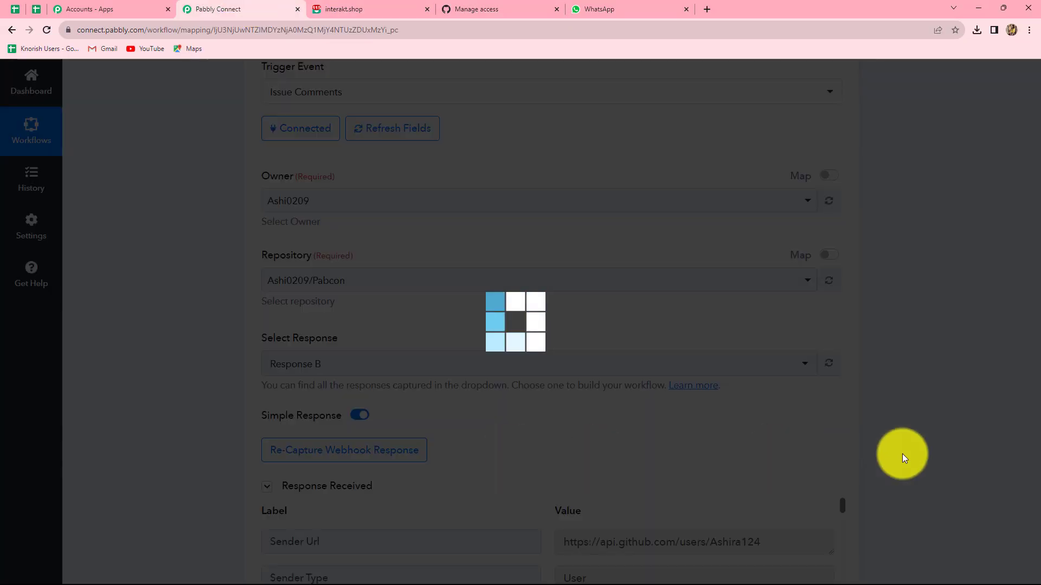
scroll(434, 467, "down", 4)
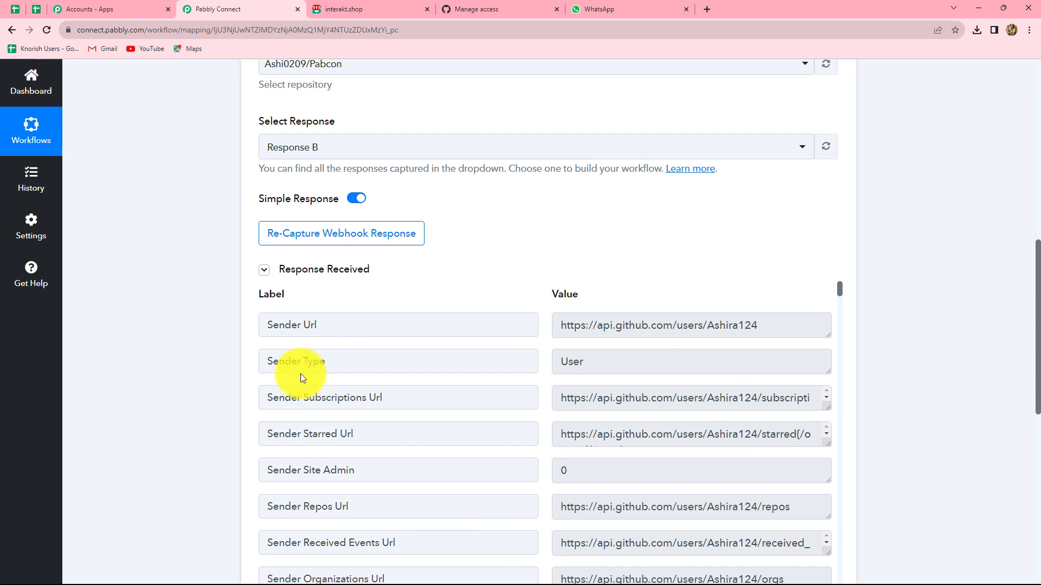
left_click_drag(562, 362, 583, 363)
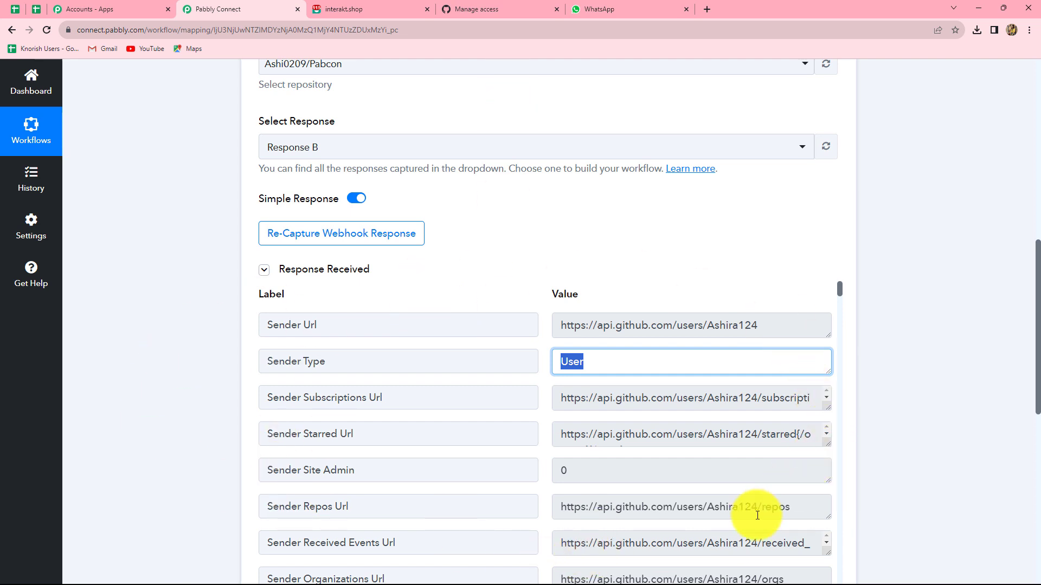
left_click(879, 259)
scroll(880, 259, "down", 4)
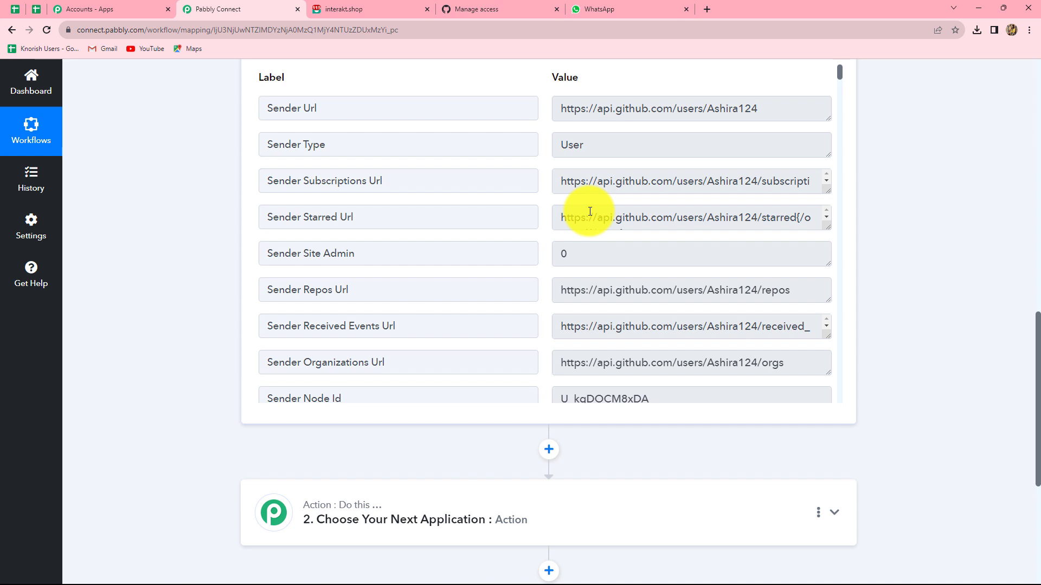
scroll(948, 242, "down", 5)
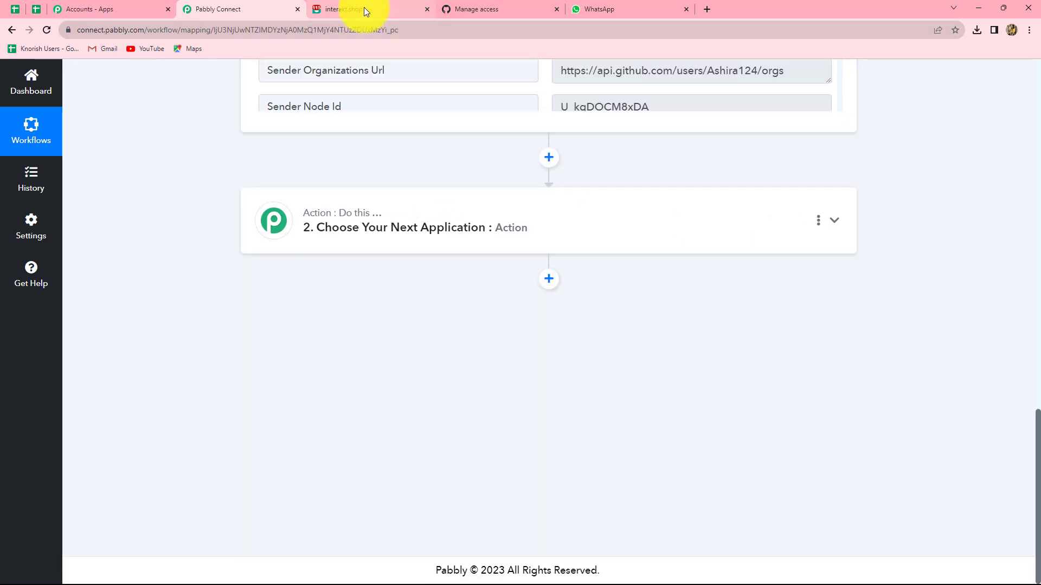
- Set the workflow's action app to Interakt with Send WhatsApp Template Message as the action event
left_click(344, 8)
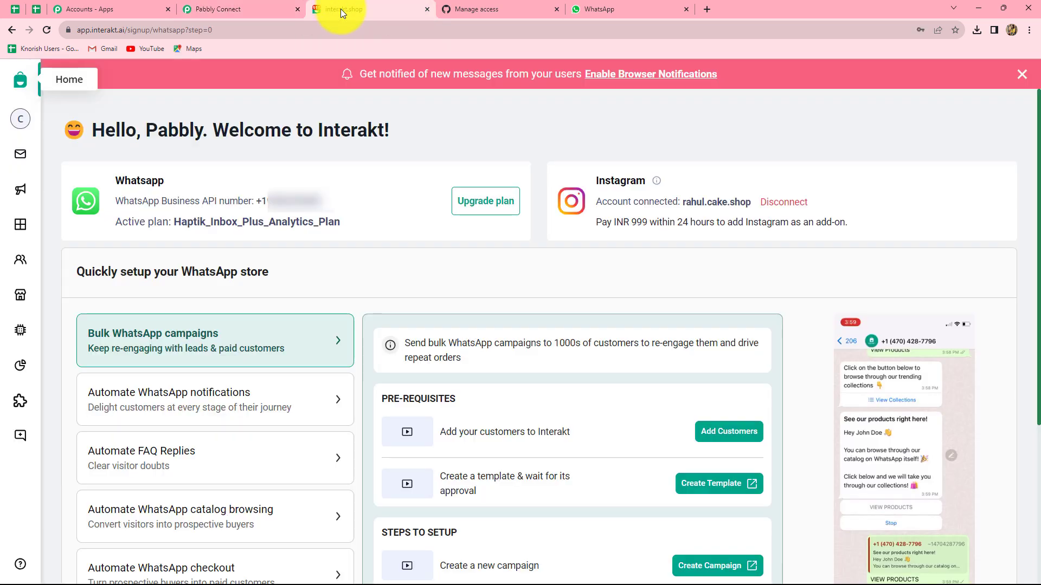
left_click(196, 7)
left_click(356, 240)
left_click(322, 300)
type("Intera")
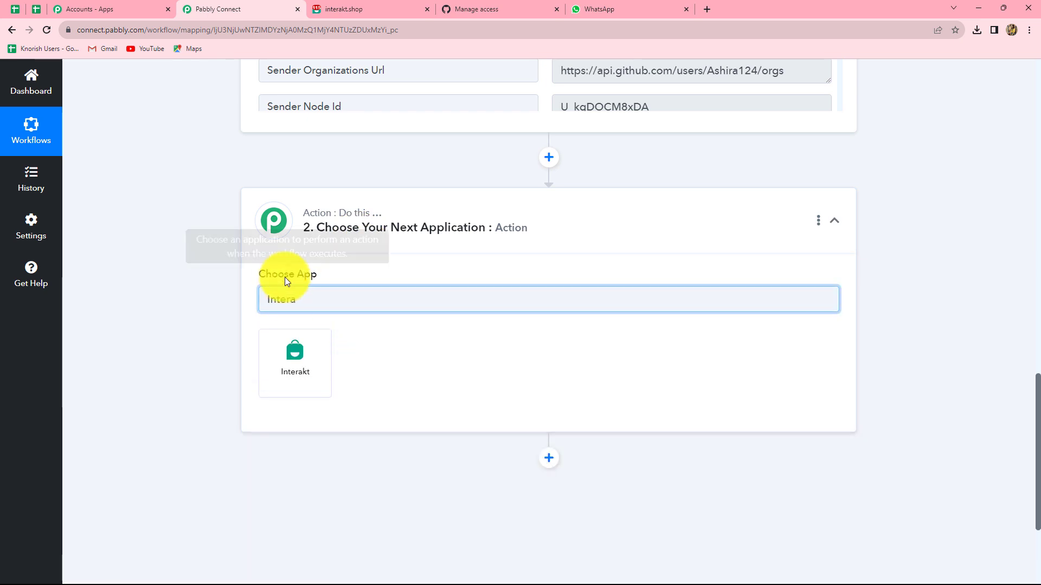
left_click(298, 356)
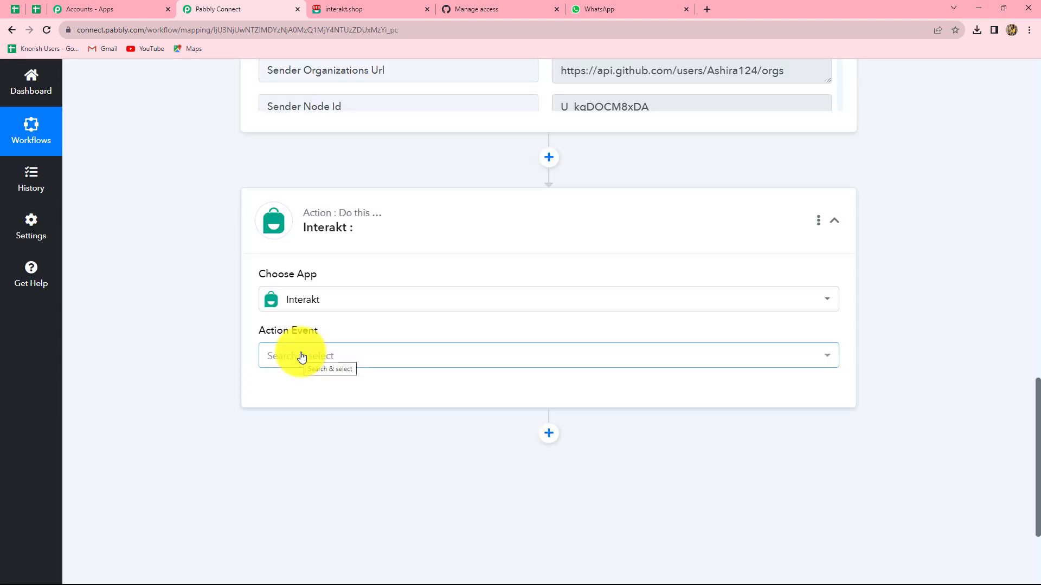
left_click(302, 357)
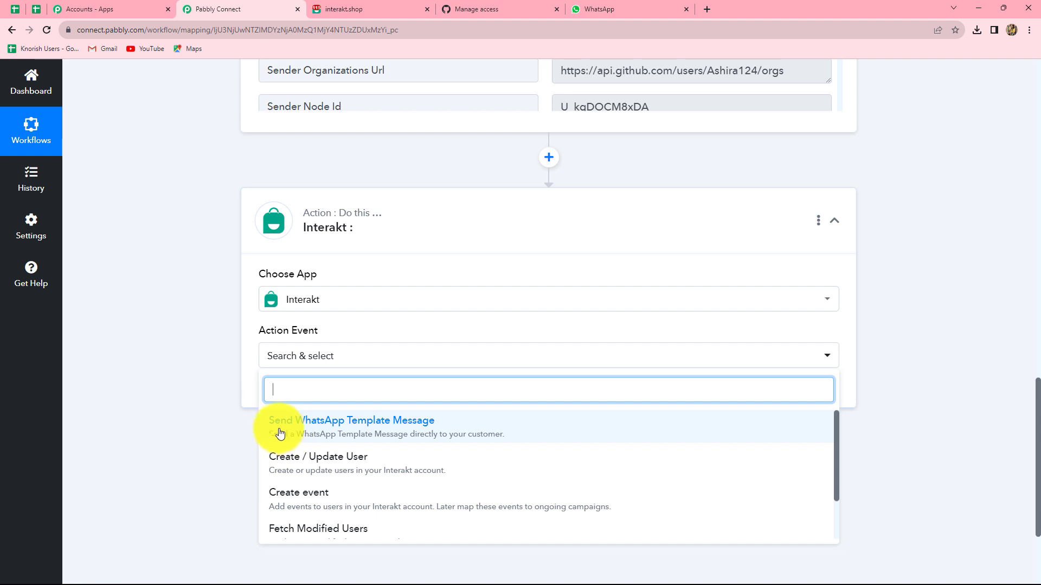
left_click(393, 424)
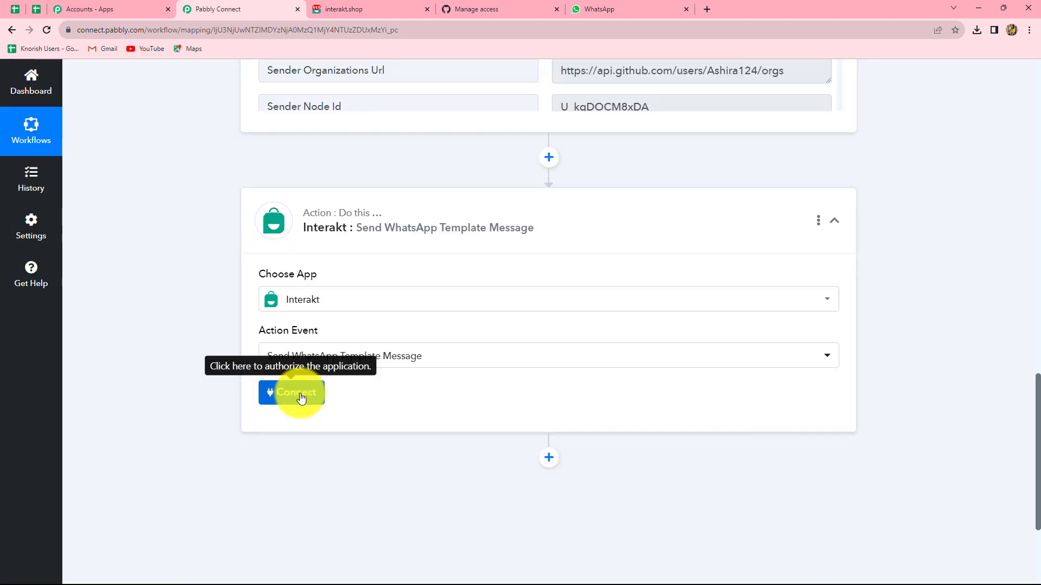
- Add a new Interakt connection using the secret key copied from Interakt's developer settings, and save it
left_click(300, 393)
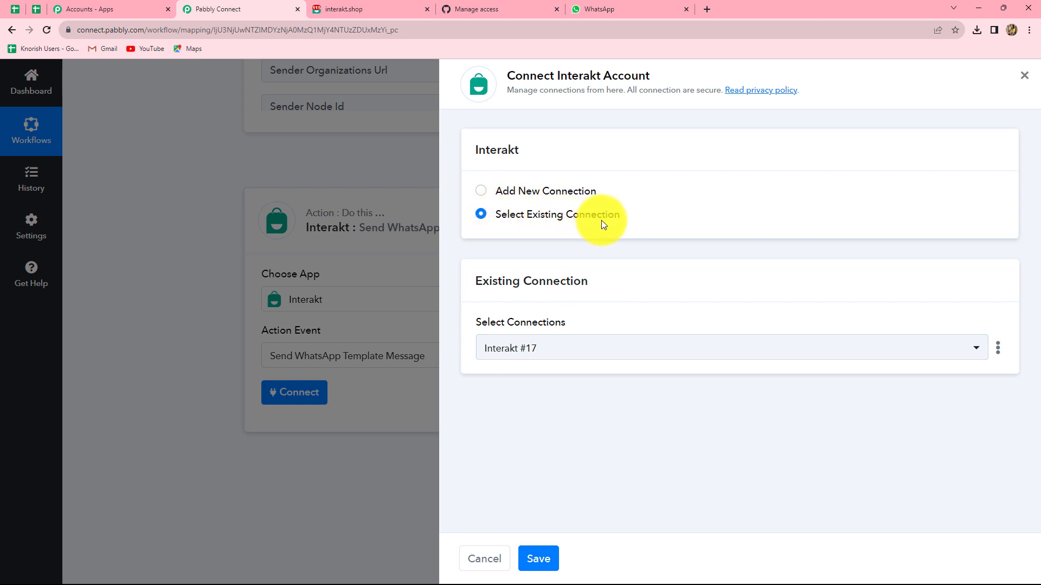
left_click(483, 194)
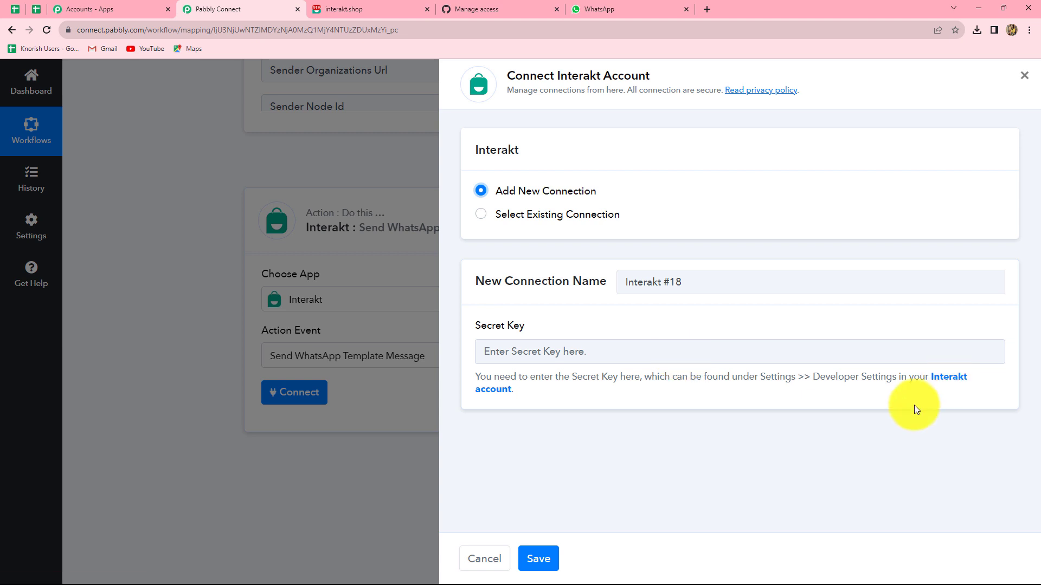
left_click(943, 378)
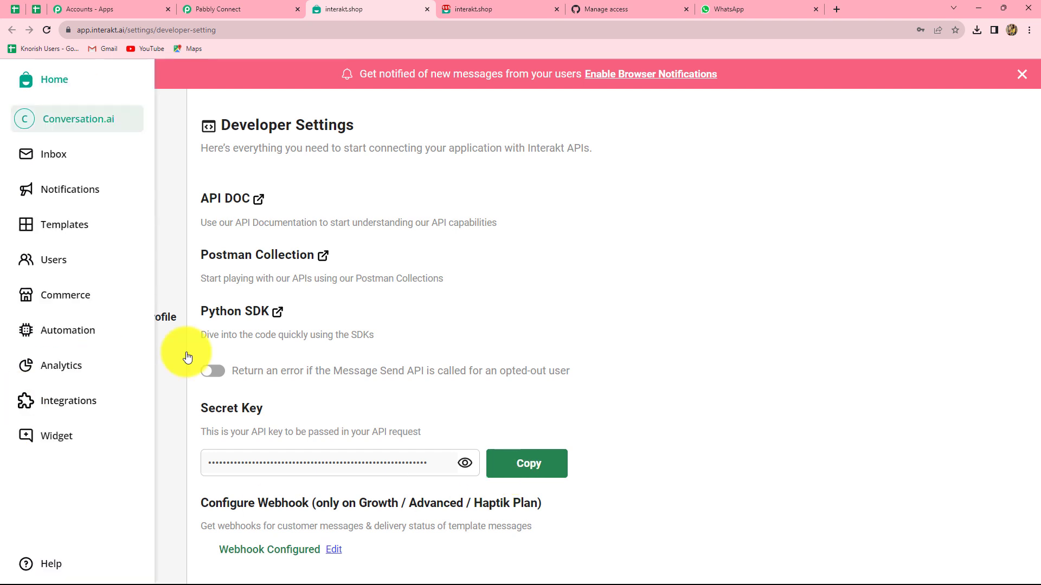
left_click(547, 470)
left_click(233, 6)
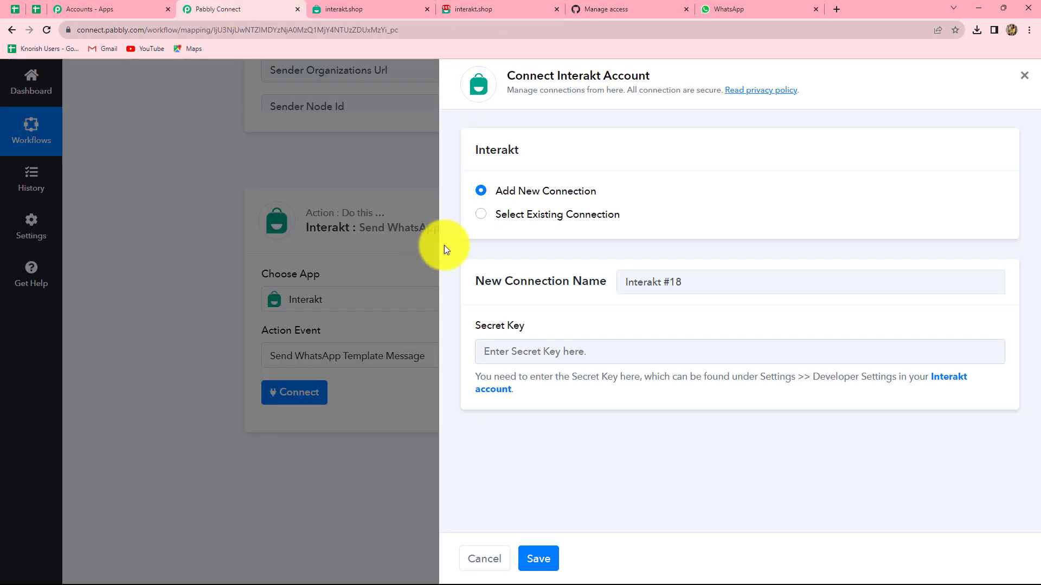
left_click(496, 352)
key("ctrl+v")
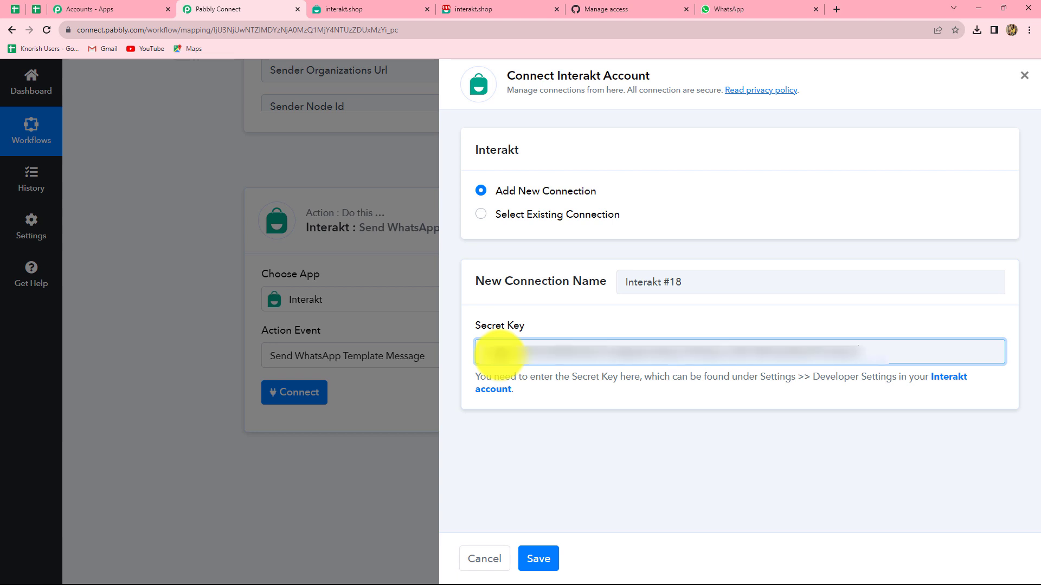
left_click(535, 556)
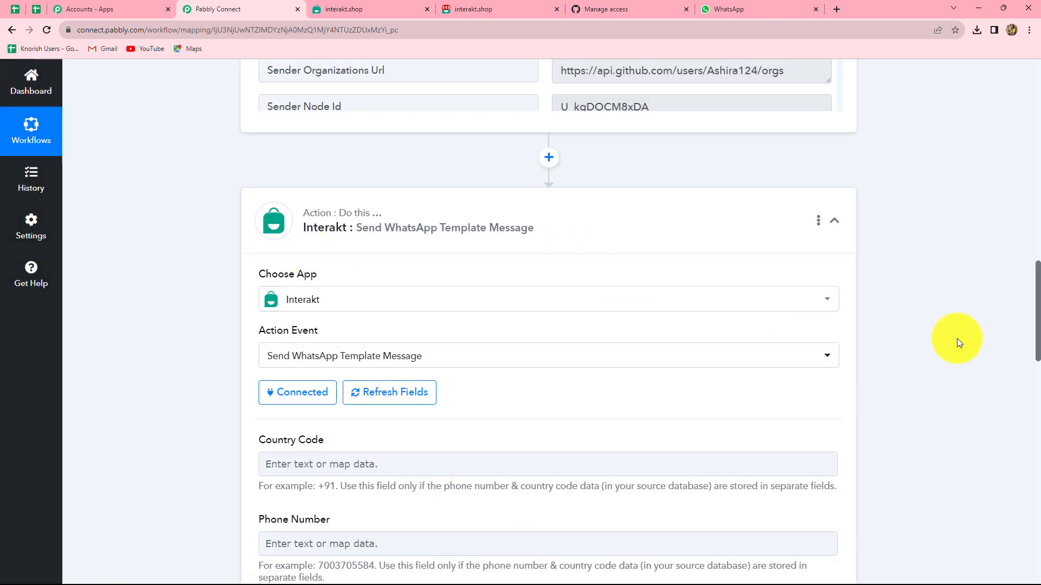
- Examine the WhatsApp template message fields, comparing separate country code and phone number entry with the full phone number option
scroll(962, 339, "down", 7)
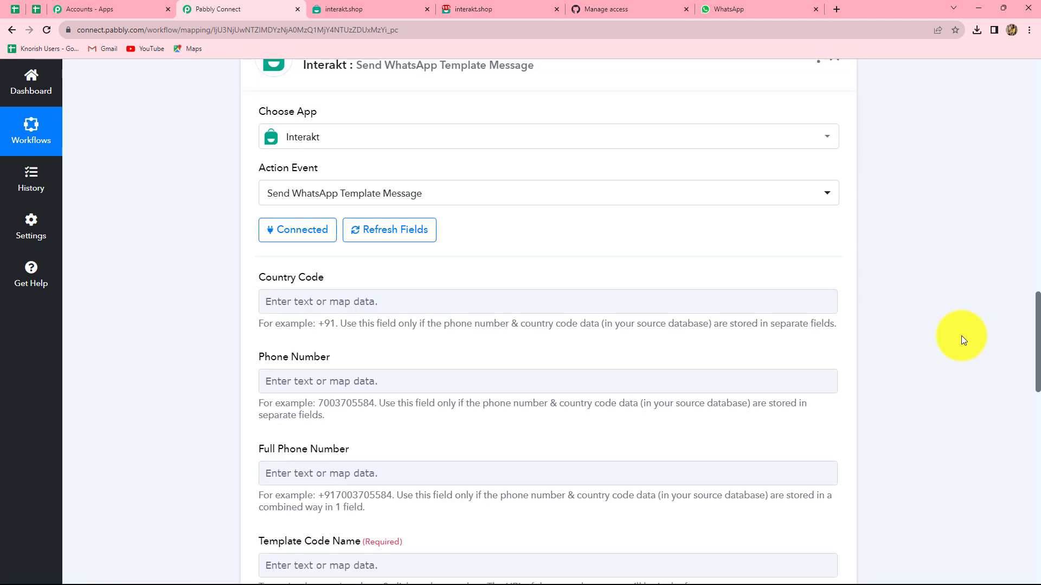
scroll(962, 336, "down", 5)
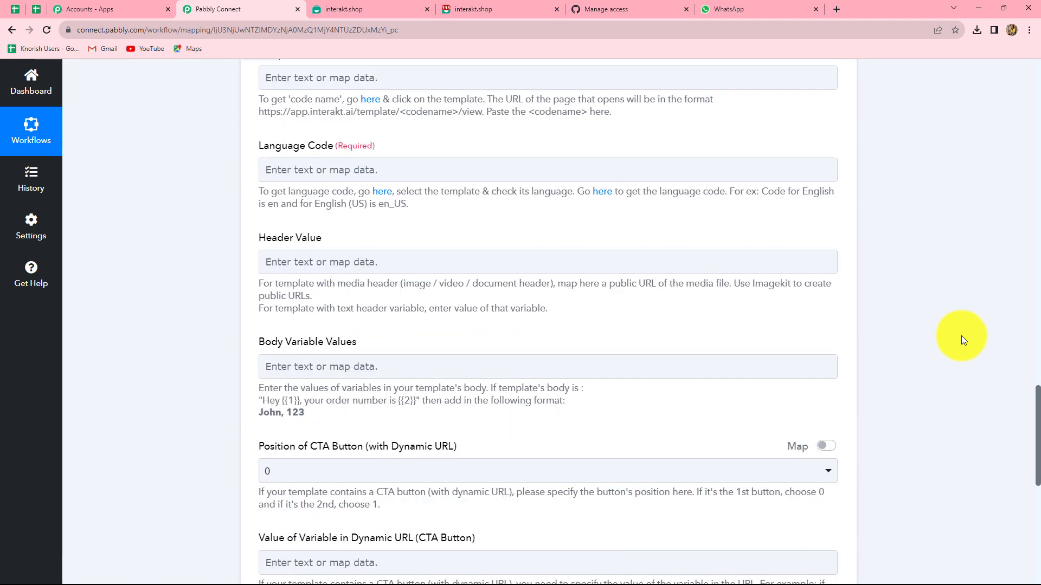
scroll(961, 336, "up", 7)
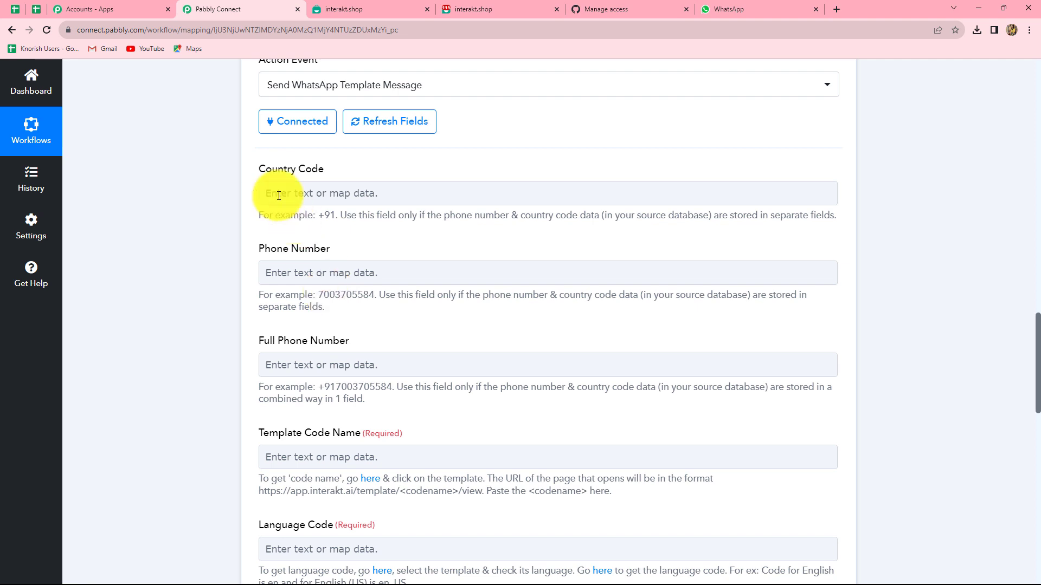
left_click(279, 266)
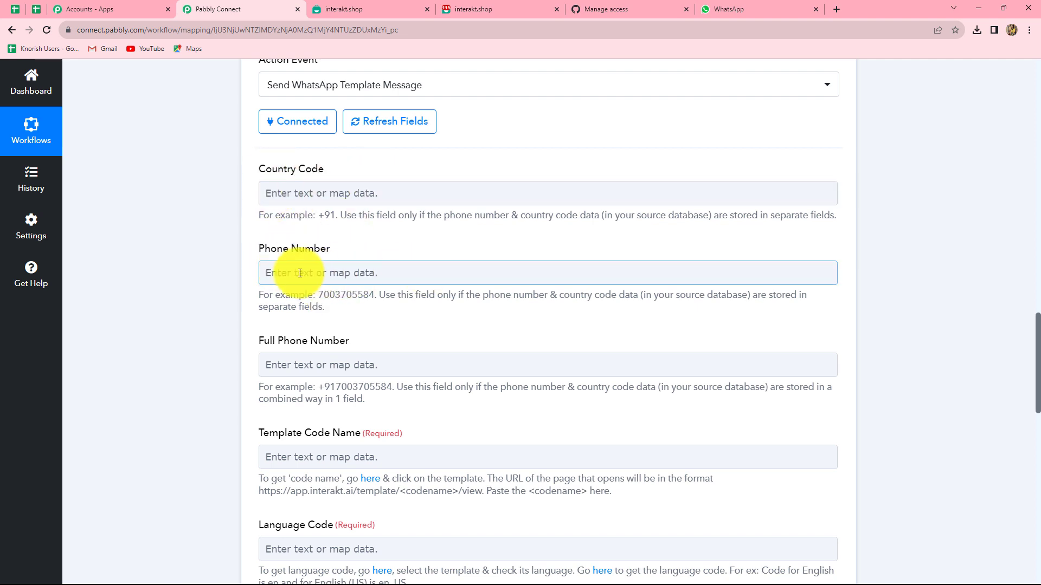
left_click(335, 297)
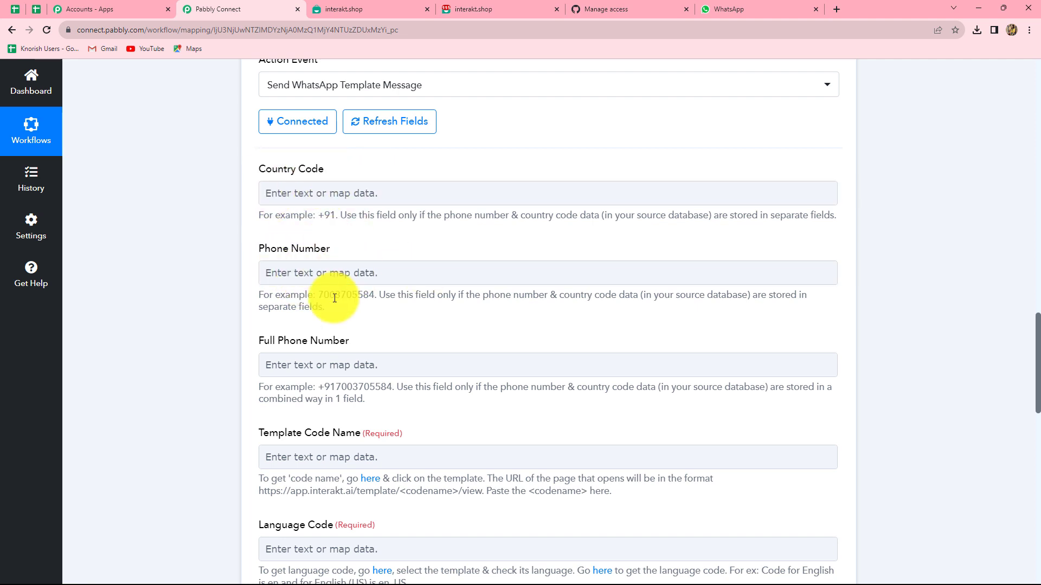
left_click(318, 367)
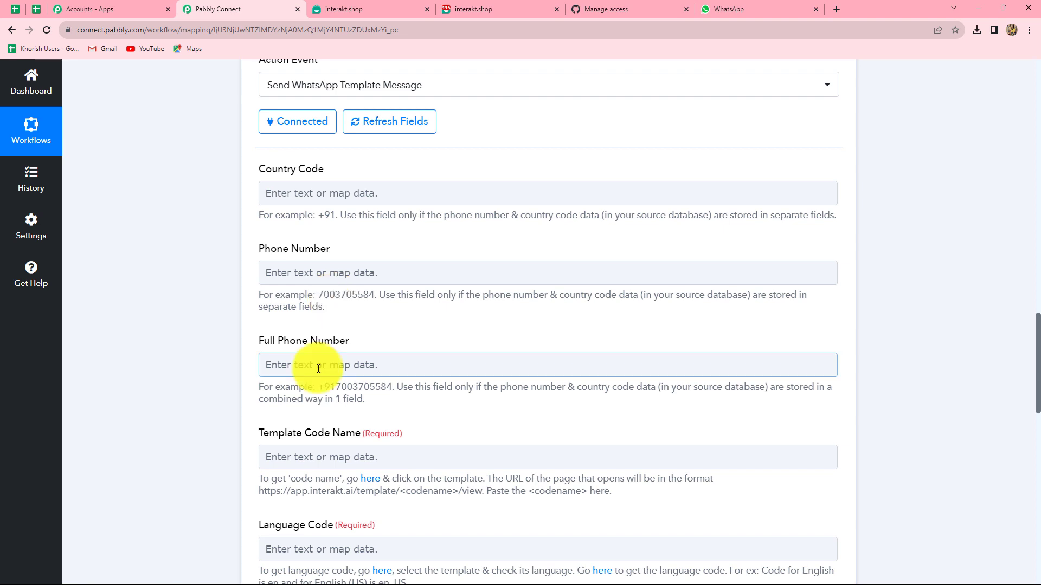
left_click(300, 210)
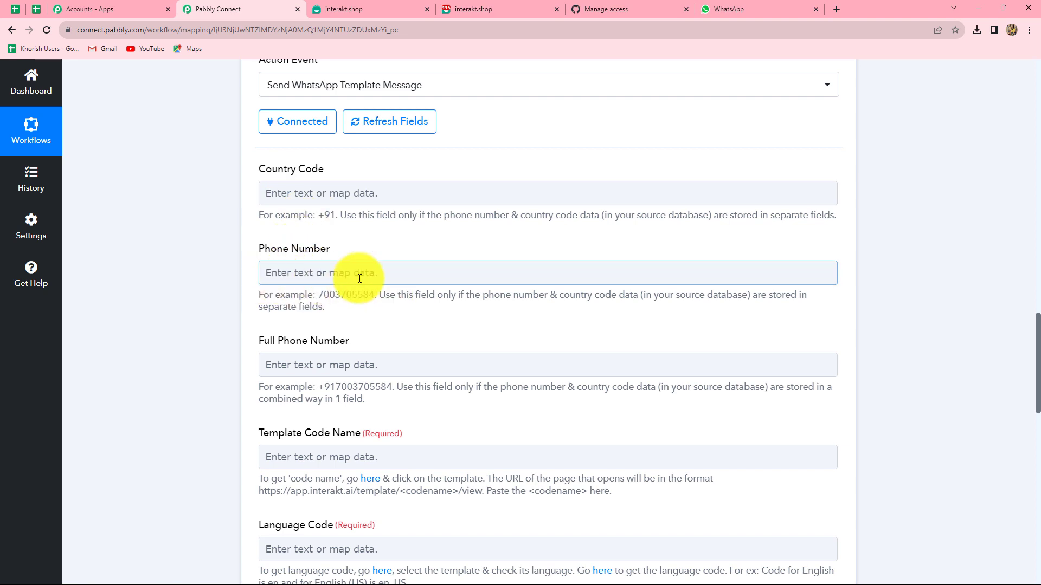
left_click(491, 368)
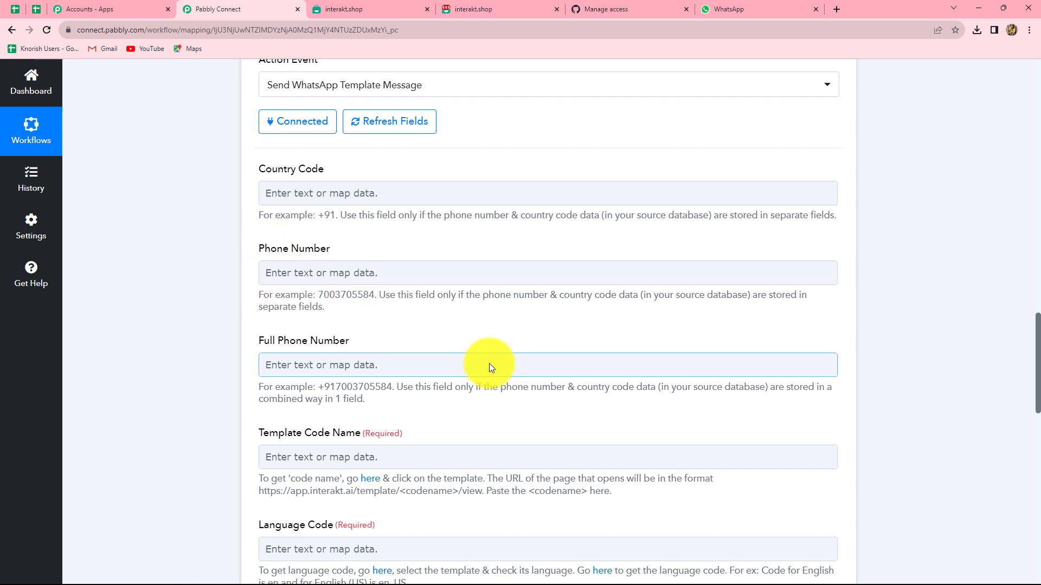
- Enter the recipient's complete WhatsApp number, including the country code, as the Full Phone Number
scroll(379, 309, "down", 2)
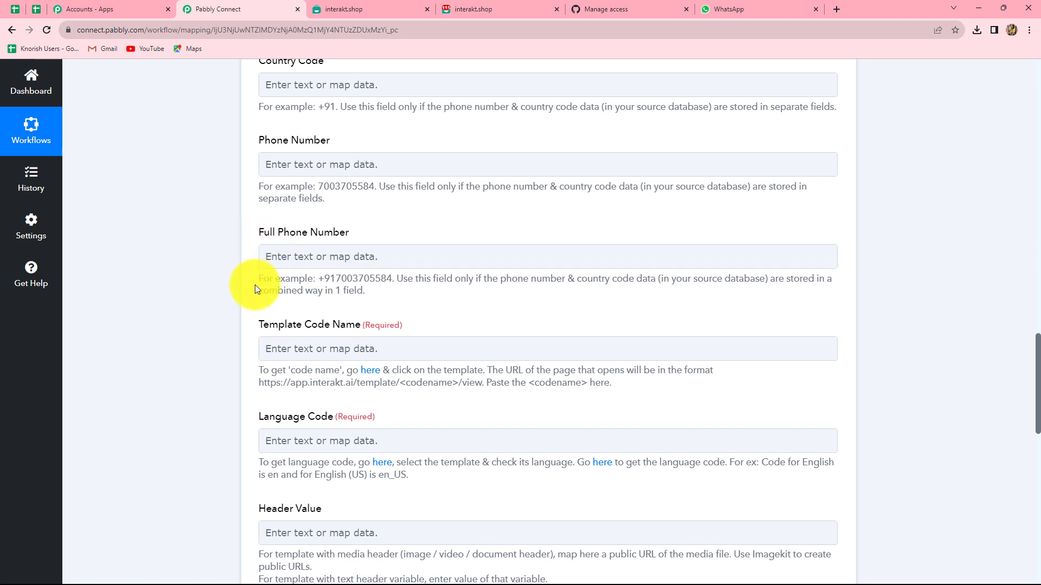
left_click(285, 261)
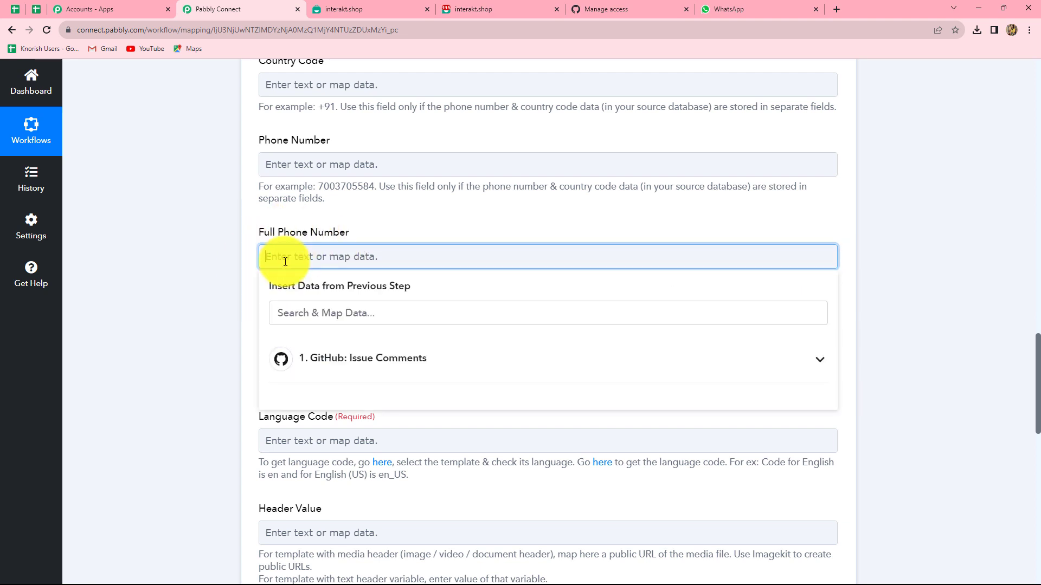
key("ctrl+v")
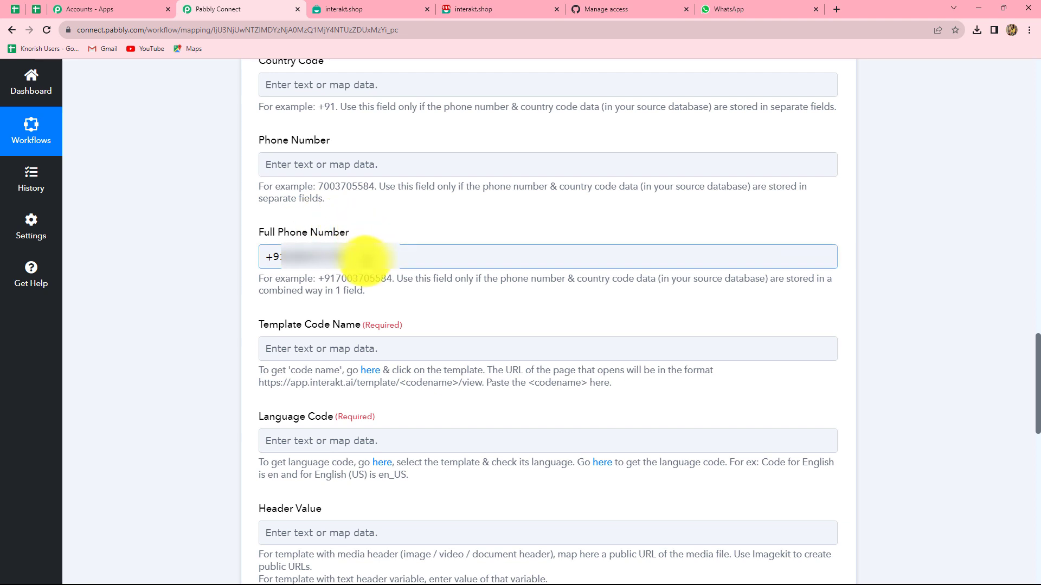
left_click(268, 251)
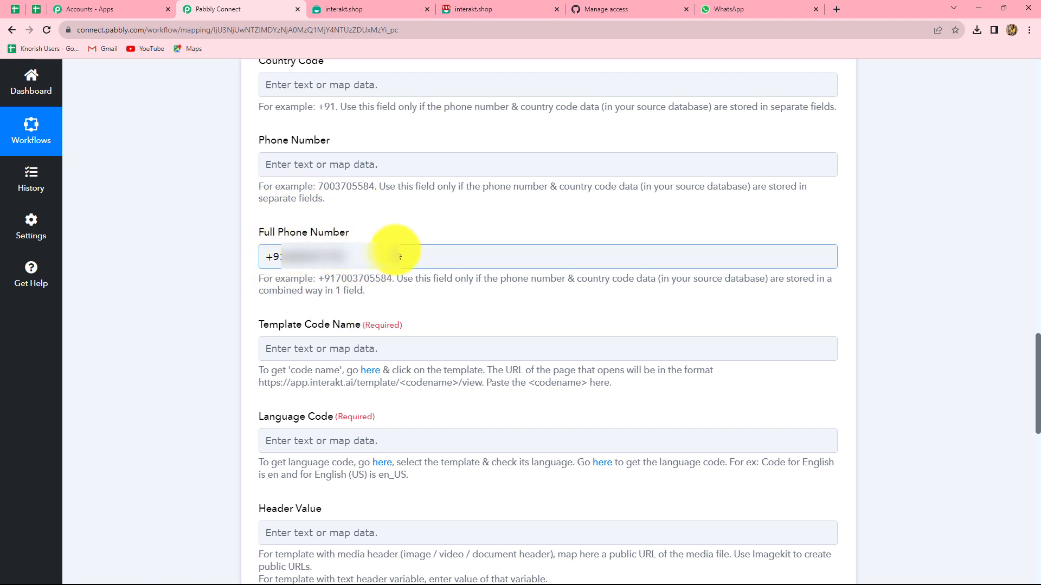
left_click(285, 274)
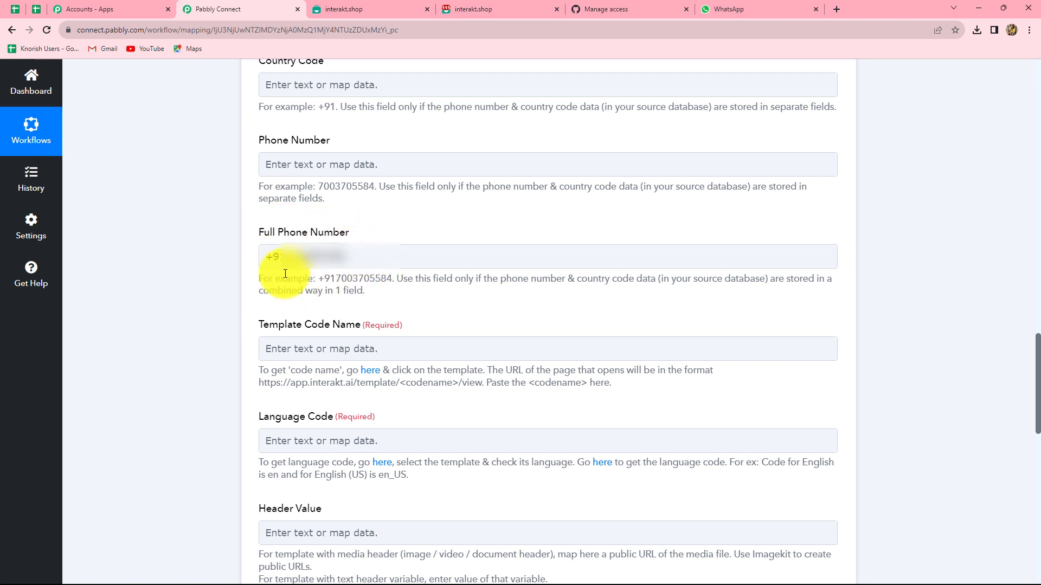
- Switch to Interakt and open the GitHub Issues template from the active WhatsApp templates
scroll(418, 306, "down", 4)
left_click(417, 306)
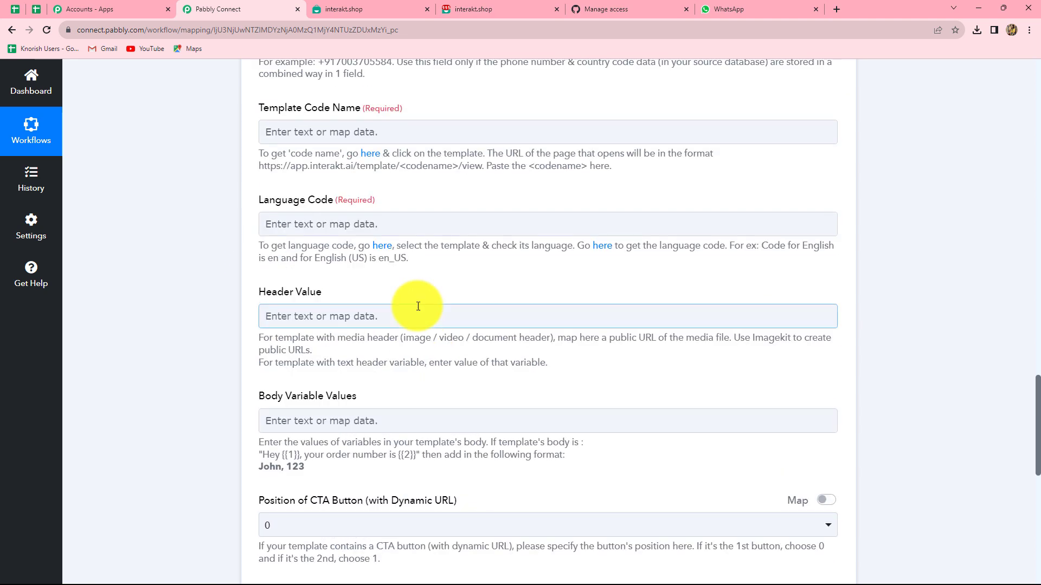
left_click(271, 136)
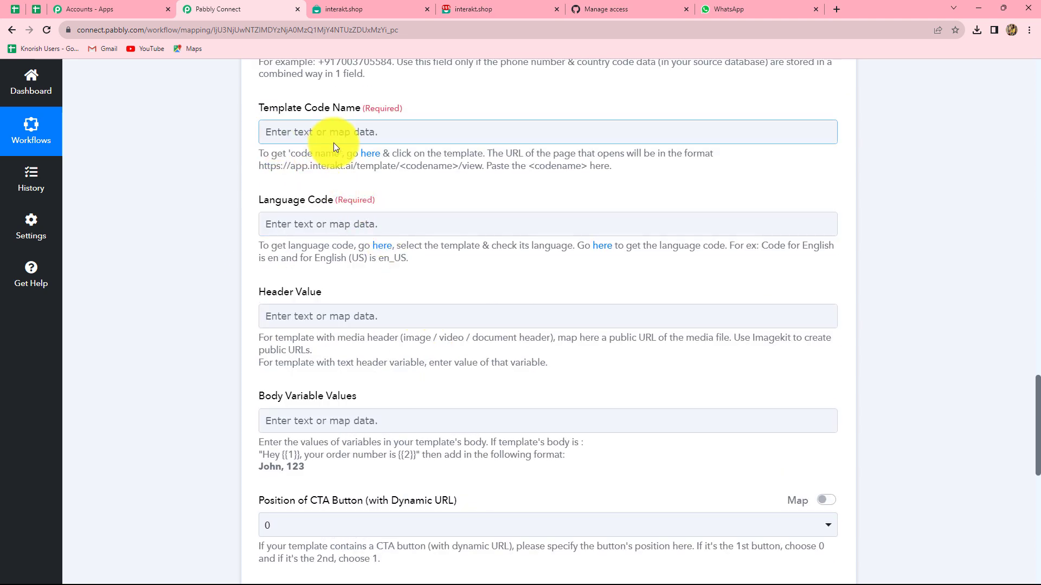
left_click(406, 365)
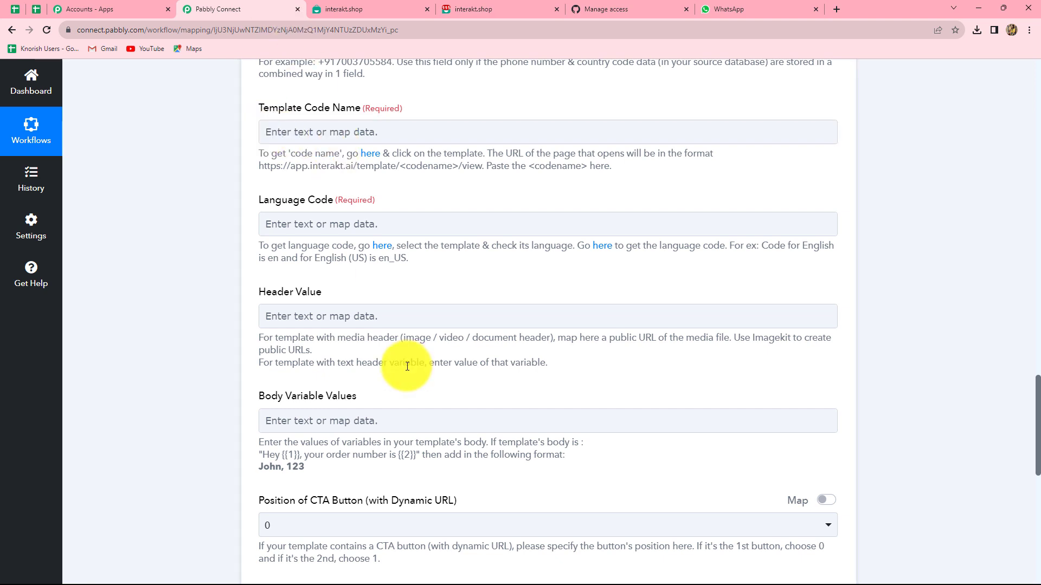
left_click(482, 4)
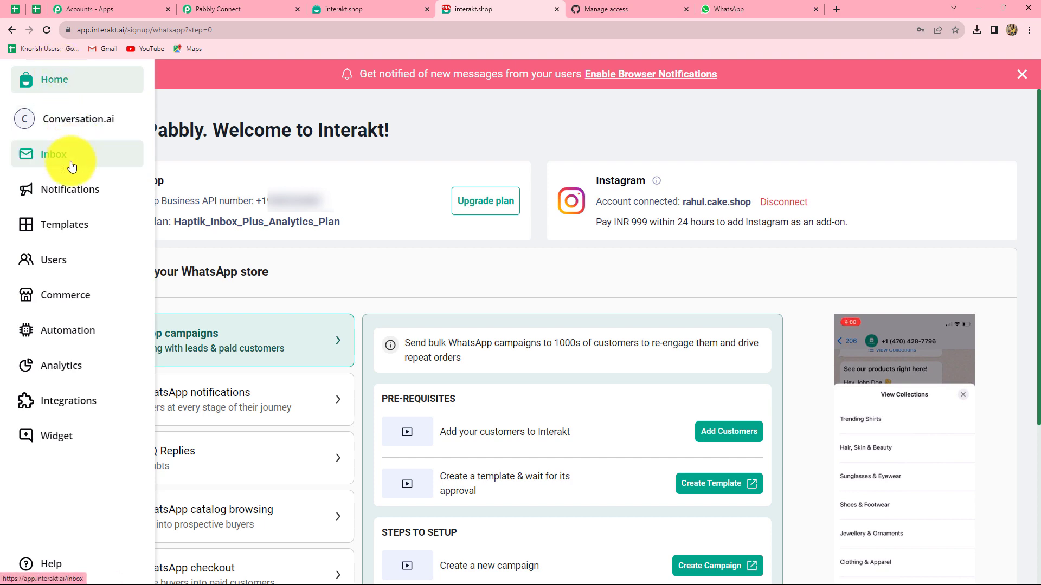
left_click(62, 231)
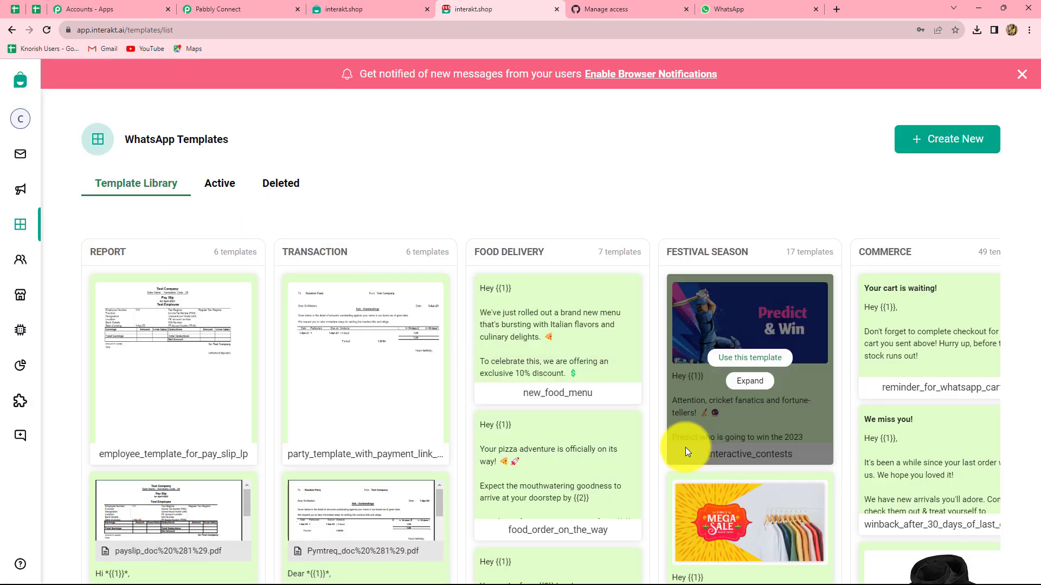
left_click(221, 185)
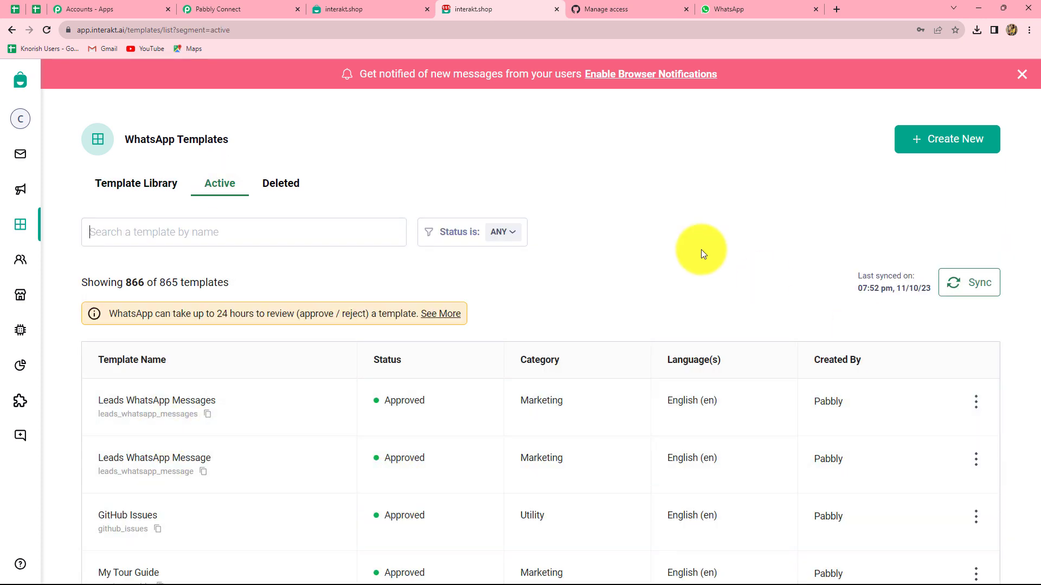
scroll(702, 250, "down", 3)
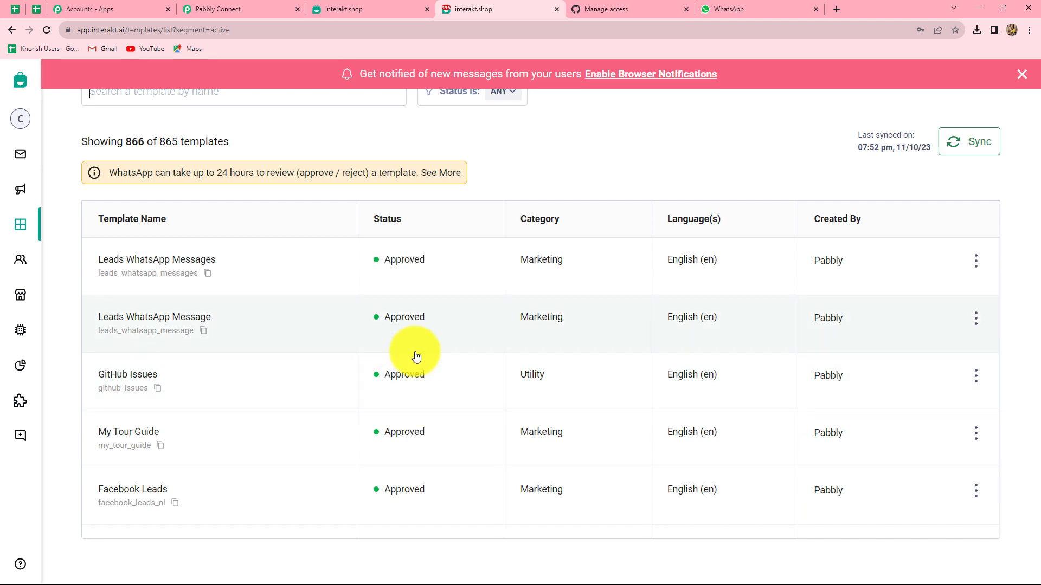
left_click(124, 392)
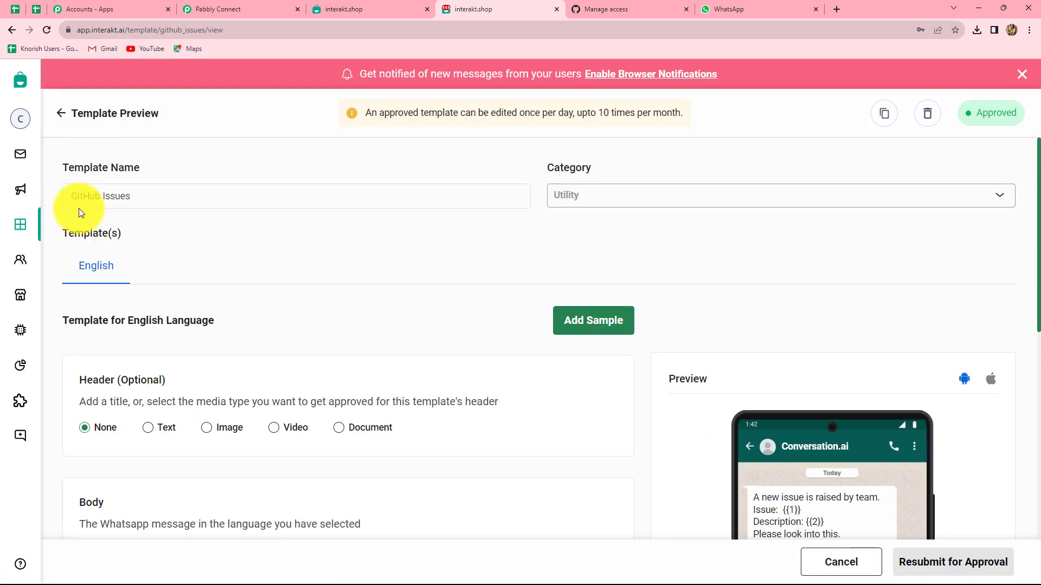
- Examine the GitHub Issues template's language, header, body variables, footer and buttons, and return to the active template list
scroll(340, 282, "down", 1)
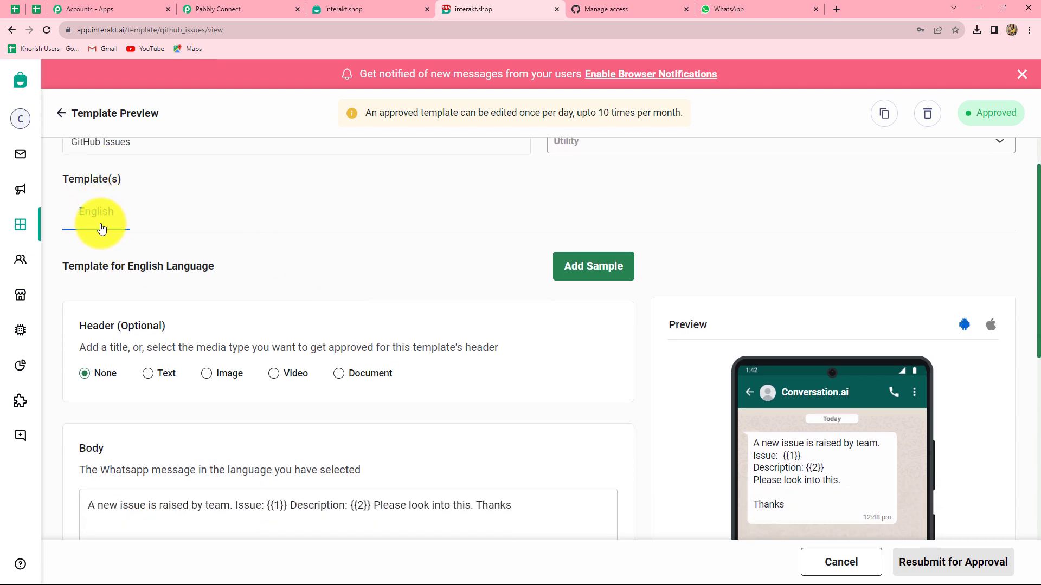
scroll(242, 285, "down", 2)
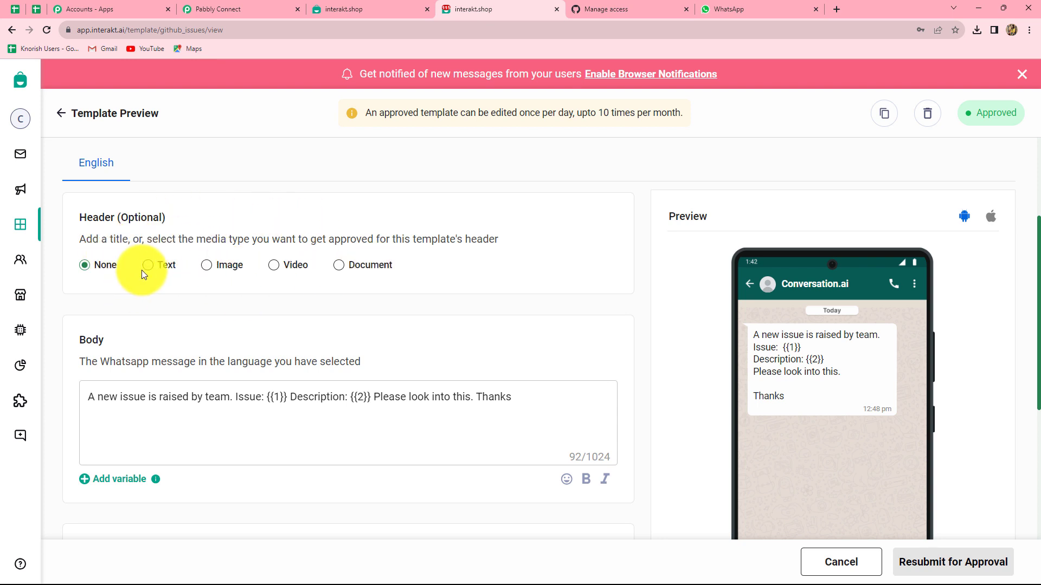
scroll(321, 278, "down", 4)
scroll(89, 289, "up", 2)
left_click_drag(89, 288, 539, 318)
left_click(750, 292)
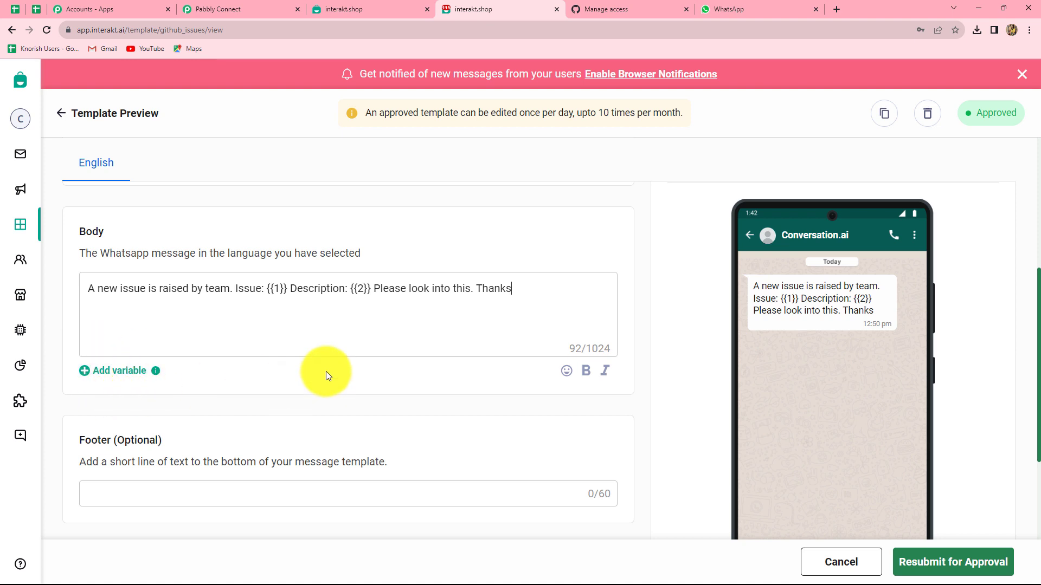
scroll(326, 374, "down", 1)
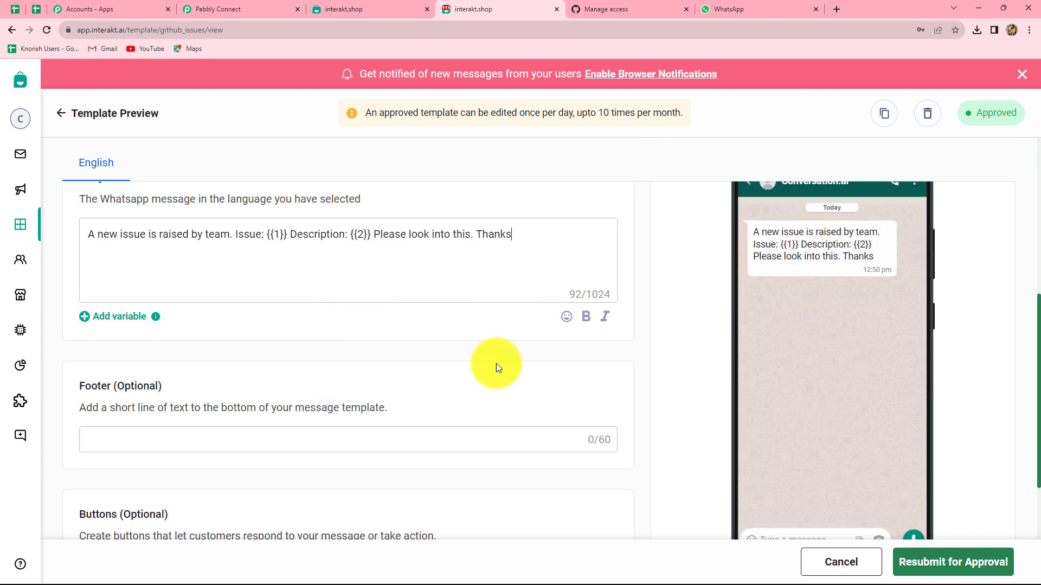
scroll(485, 382, "down", 2)
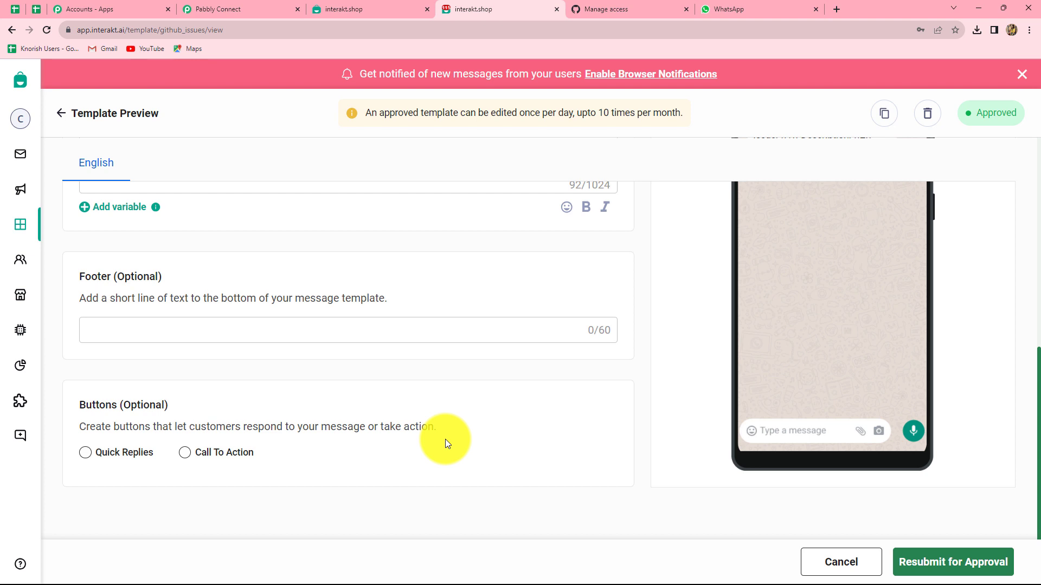
key("alt+Left")
scroll(244, 459, "down", 2)
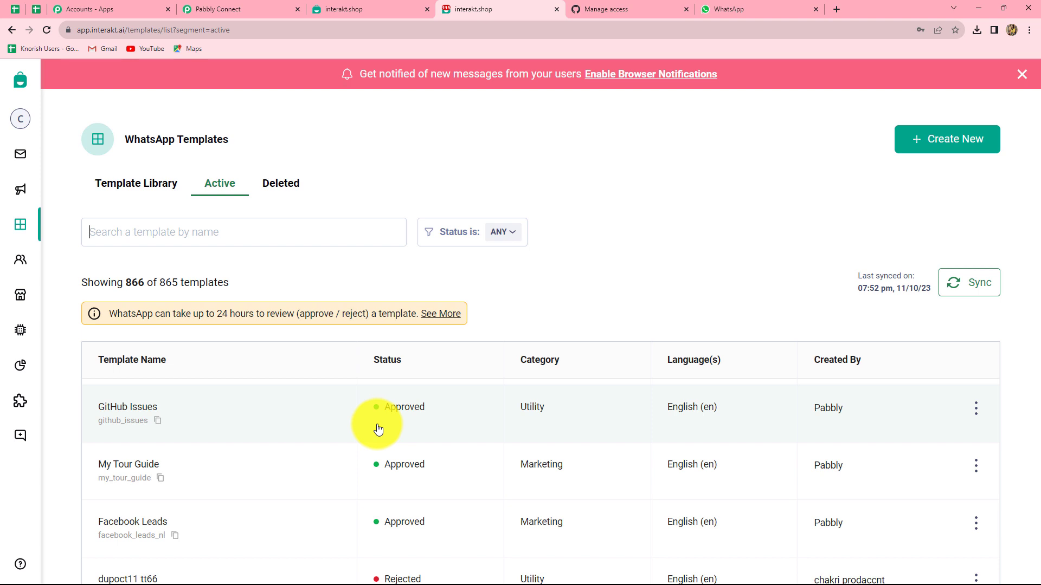
- Reopen the GitHub Issues template in Interakt and copy the code name github_issues from its page URL
left_click(216, 10)
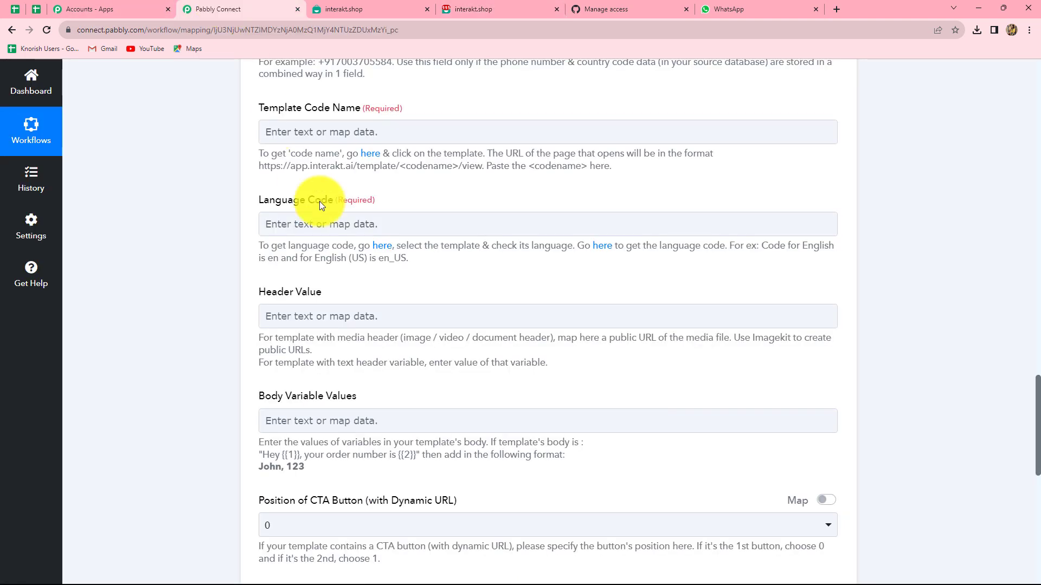
left_click(265, 126)
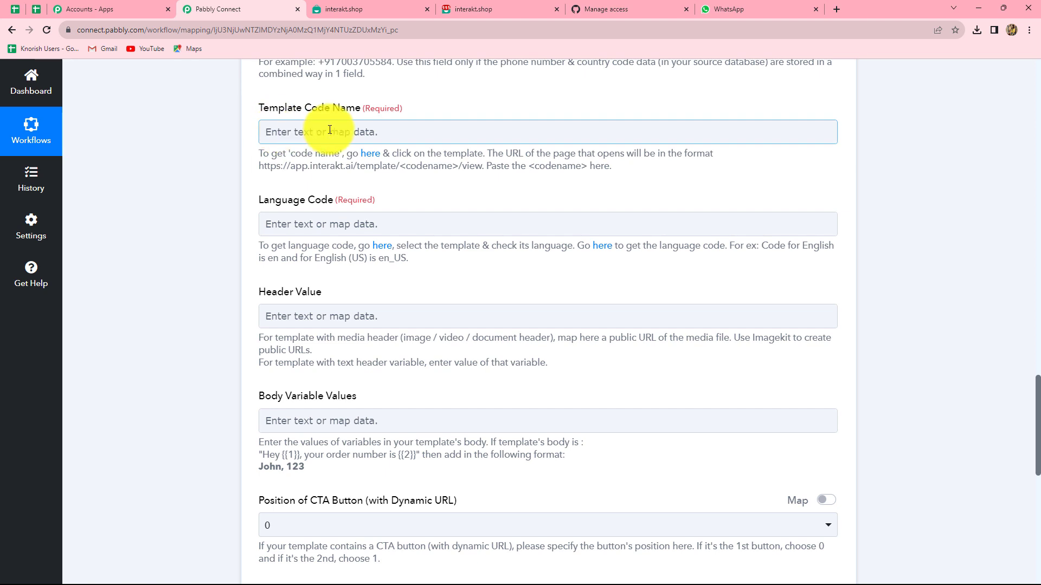
left_click(482, 9)
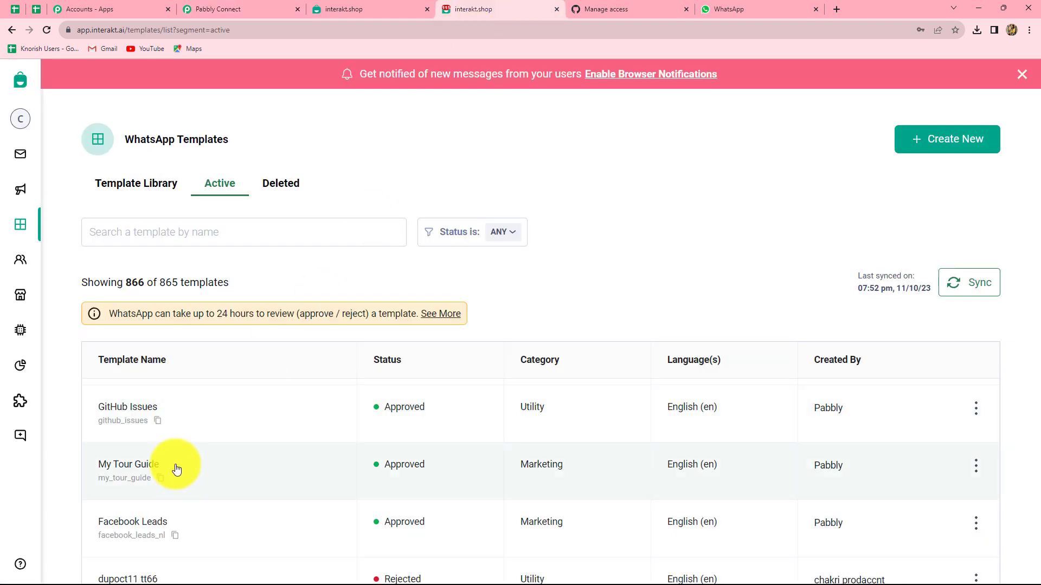
left_click(176, 411)
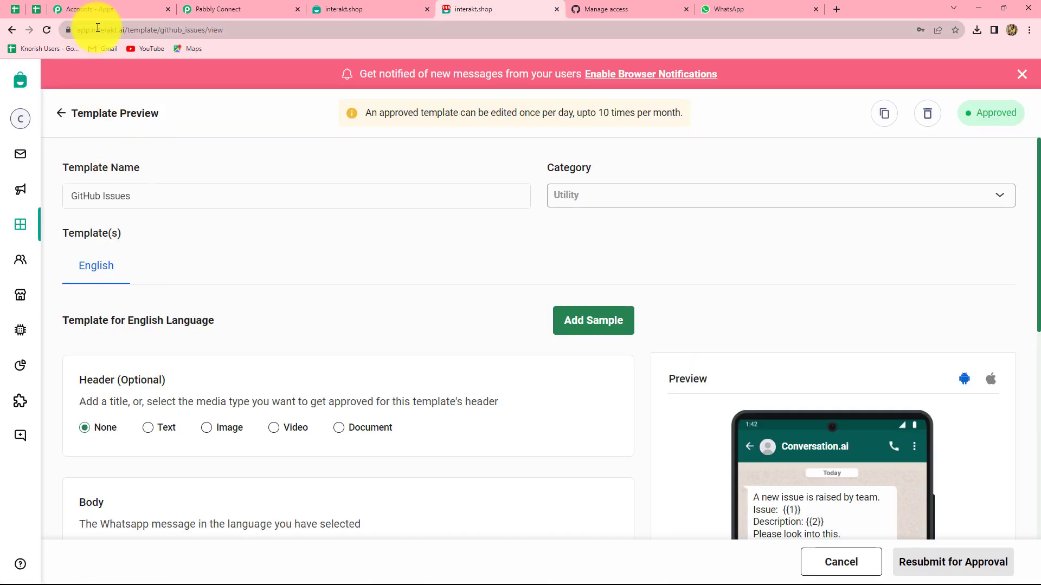
left_click_drag(79, 30, 260, 27)
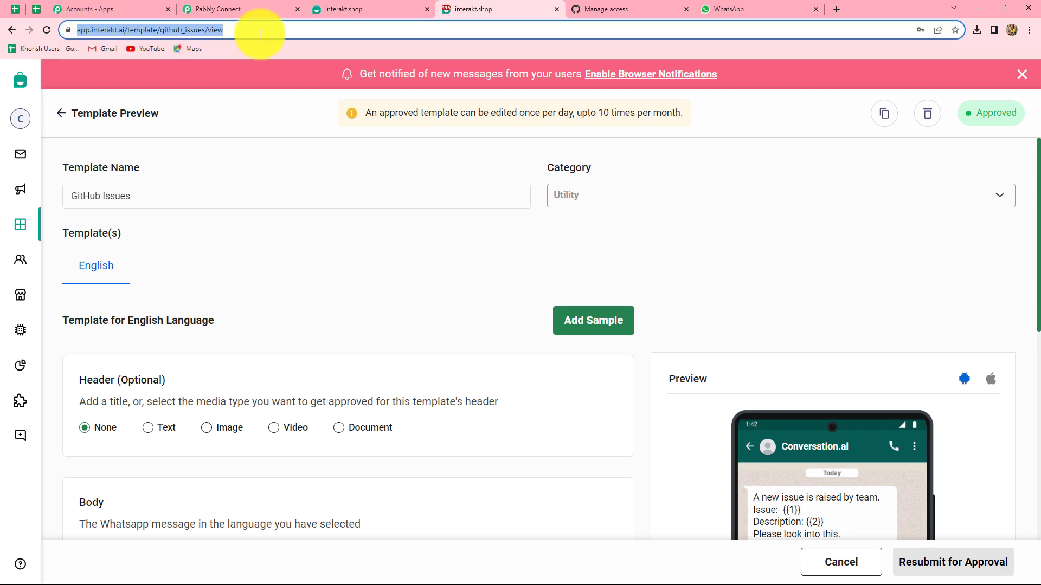
left_click(260, 29)
left_click_drag(184, 30, 230, 31)
key("ctrl+c")
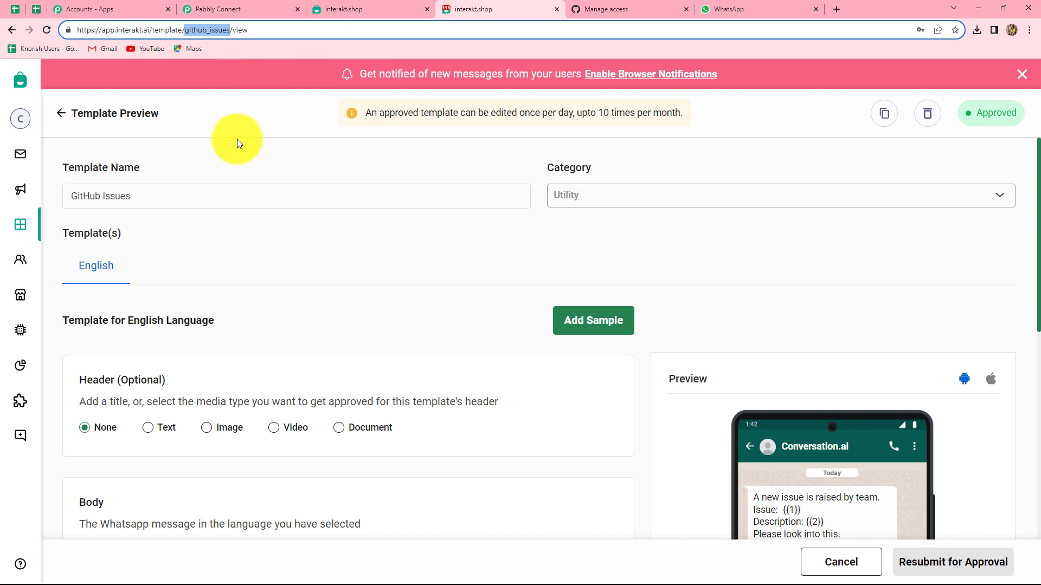
- Switch back to Pabbly Connect and set the Template Code Name to the copied github_issues
left_click(220, 2)
left_click(298, 134)
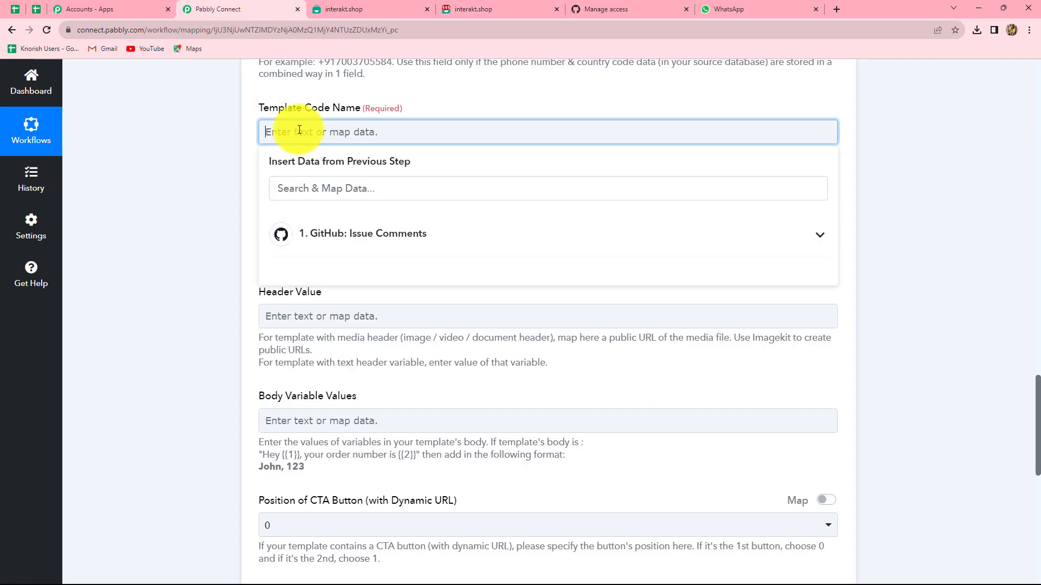
key("ctrl+v")
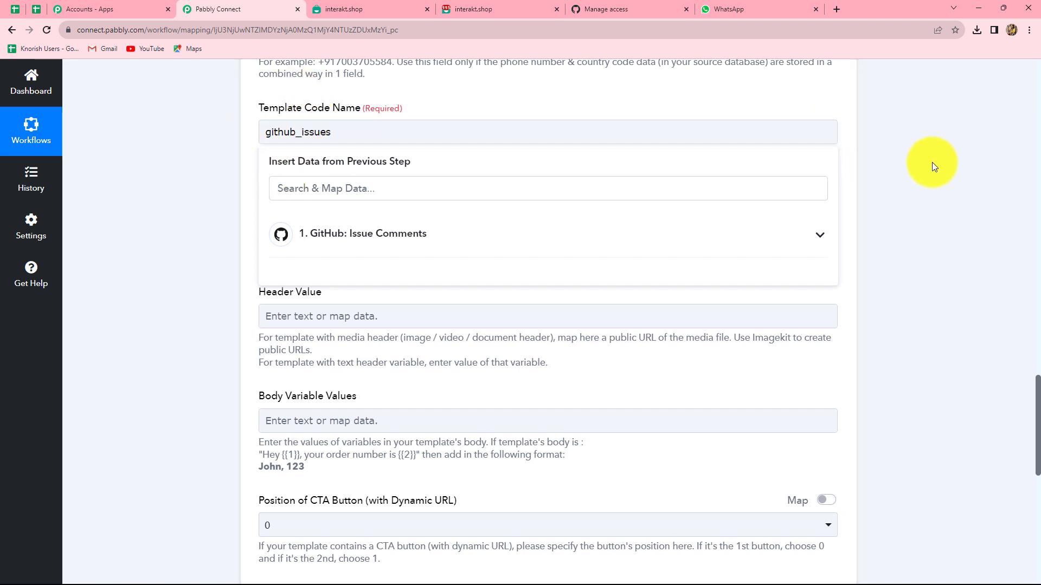
left_click(932, 162)
- Set the Language Code to en, copied from the field's example for English
left_click(297, 225)
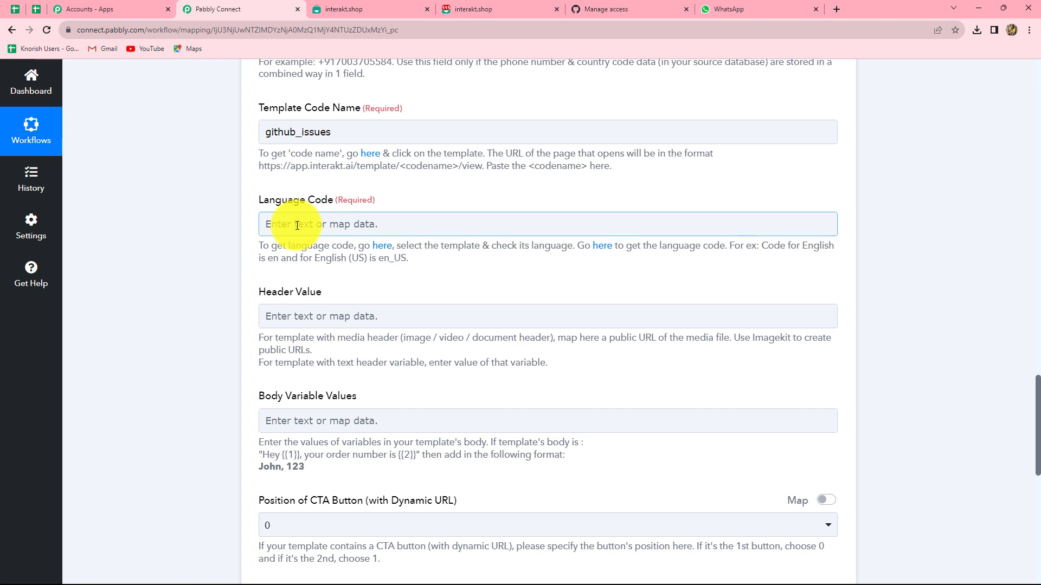
left_click(638, 267)
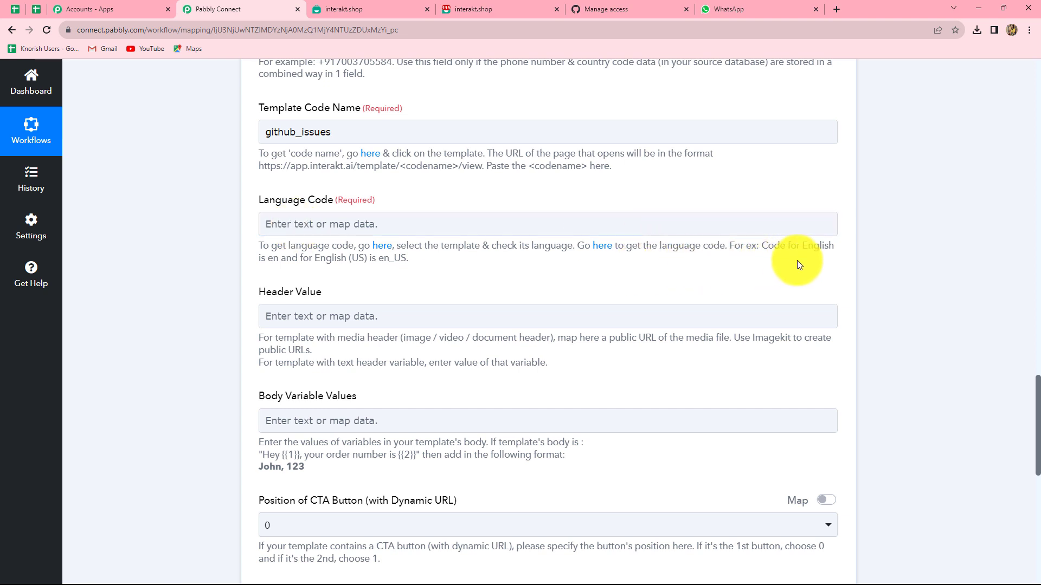
left_click_drag(268, 260, 280, 260)
key("ctrl+c")
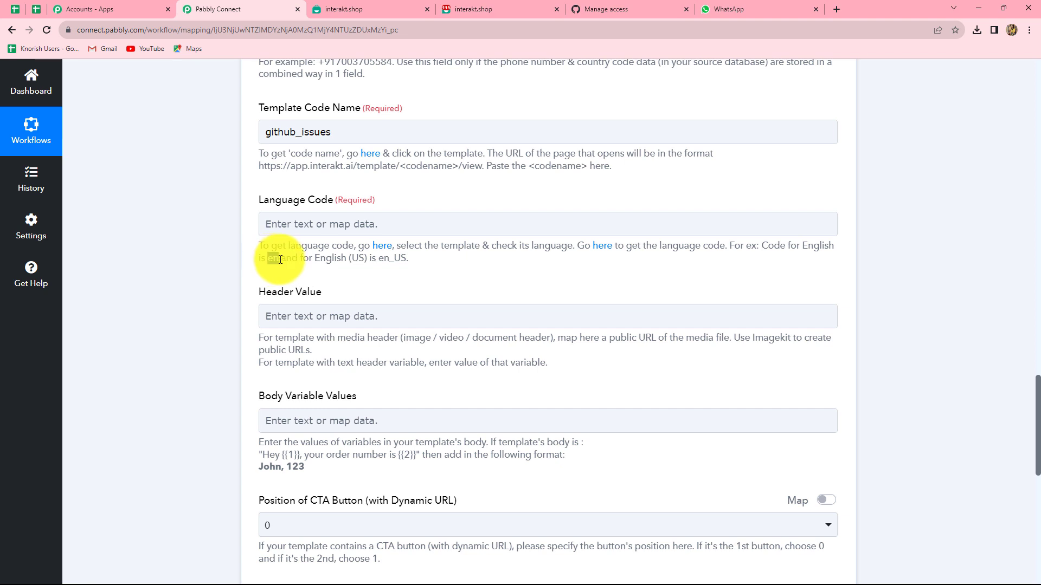
left_click(277, 217)
key("ctrl+v")
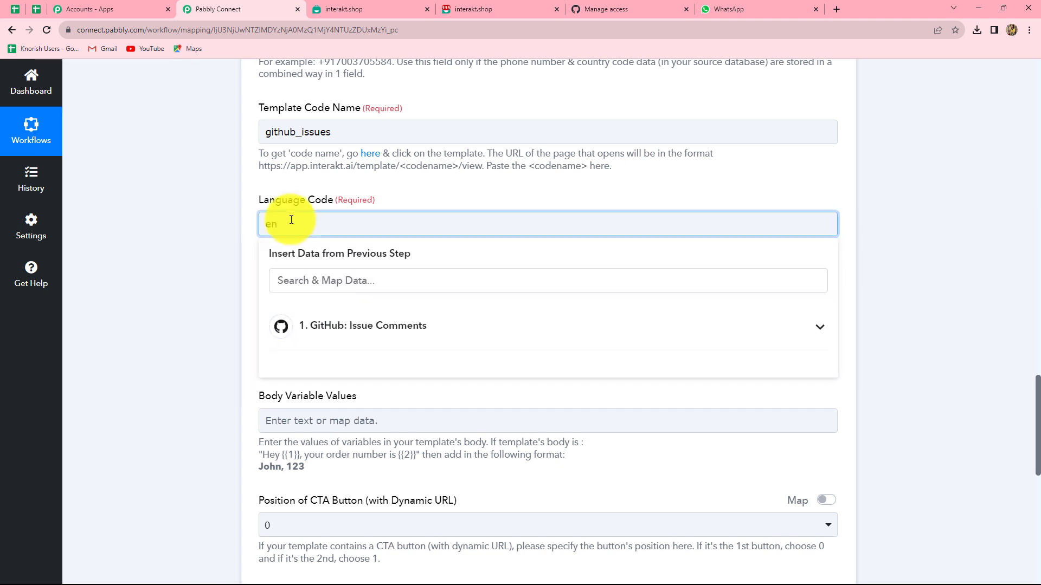
left_click(216, 253)
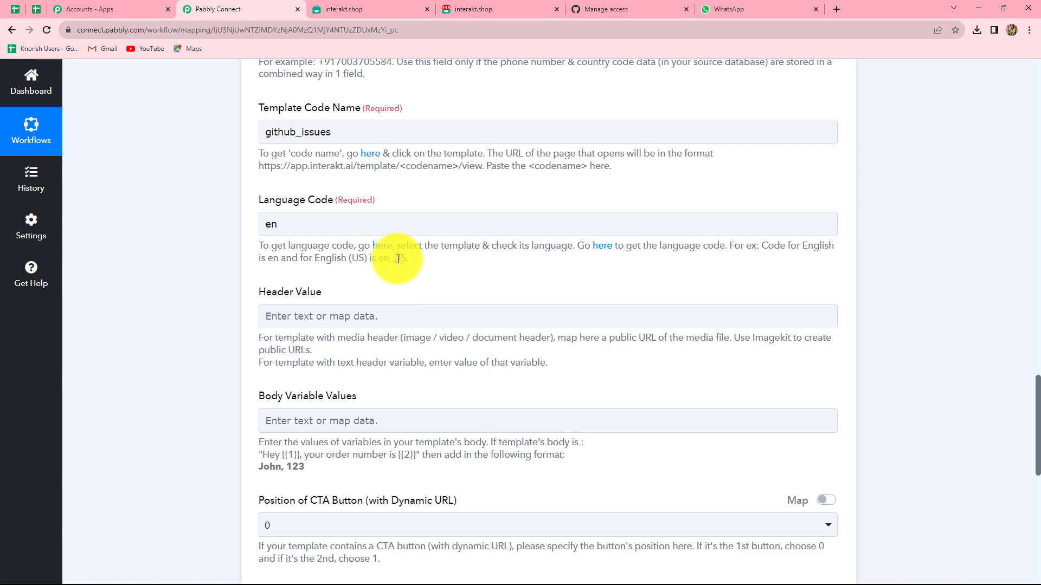
- Open Meta's supported languages documentation from the Language Code help text and examine the list of language codes
left_click(603, 252)
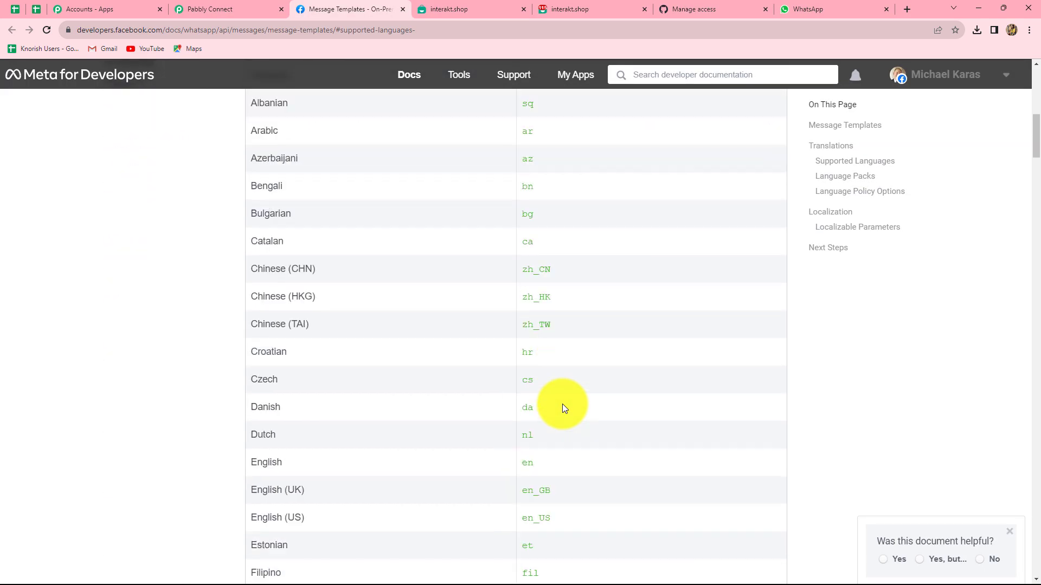
scroll(522, 295, "up", 4)
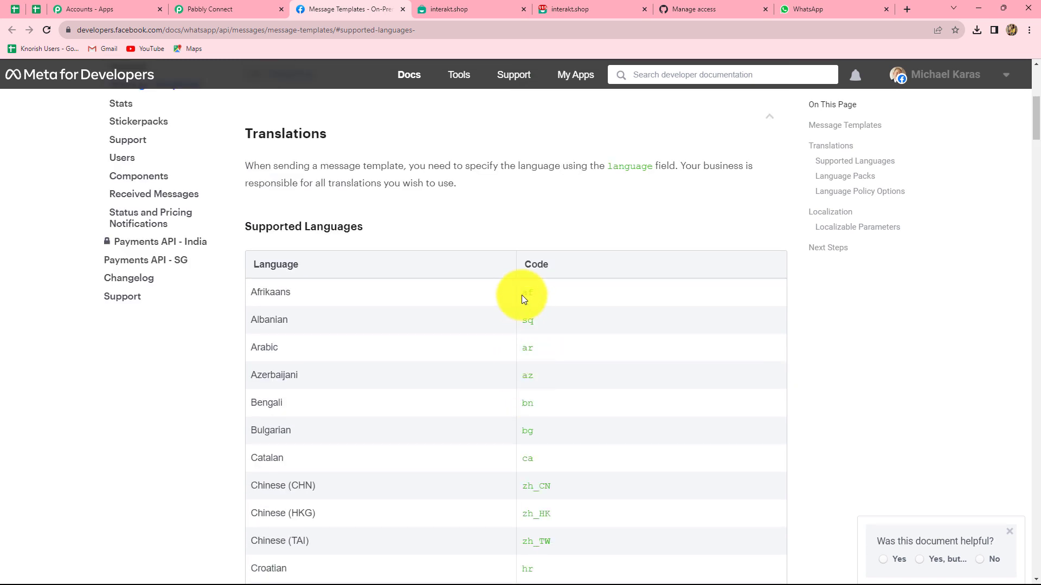
left_click_drag(522, 292, 531, 292)
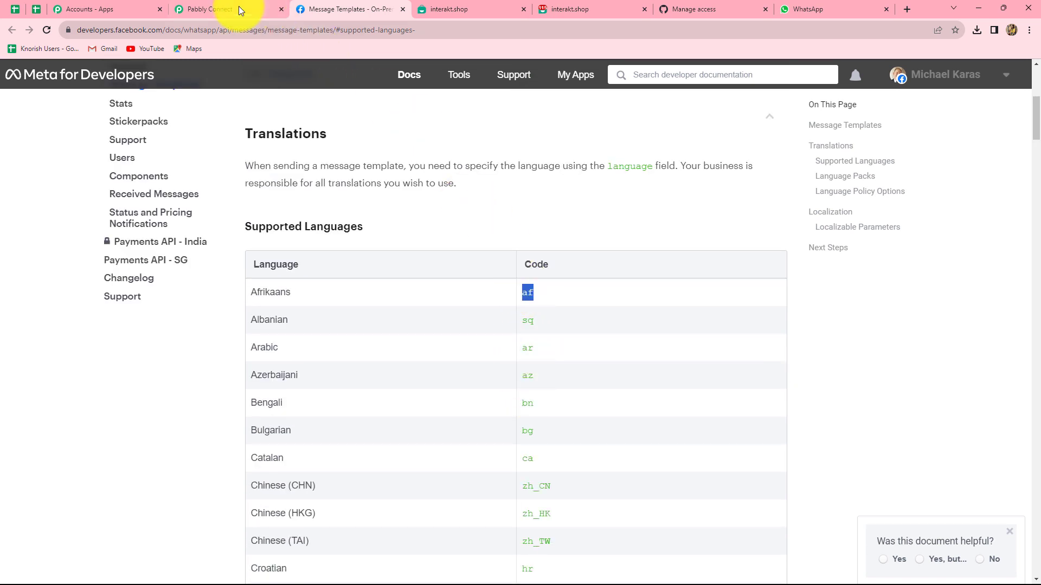
- Switch back to Pabbly Connect and review the guidance for the Header Value and Body Variable Values fields
left_click(240, 9)
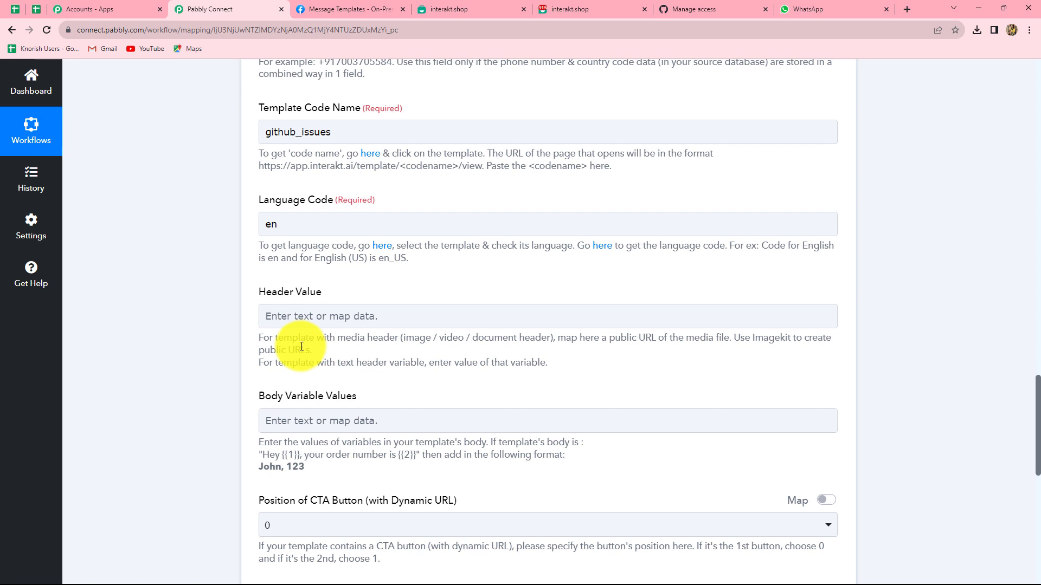
scroll(302, 347, "down", 2)
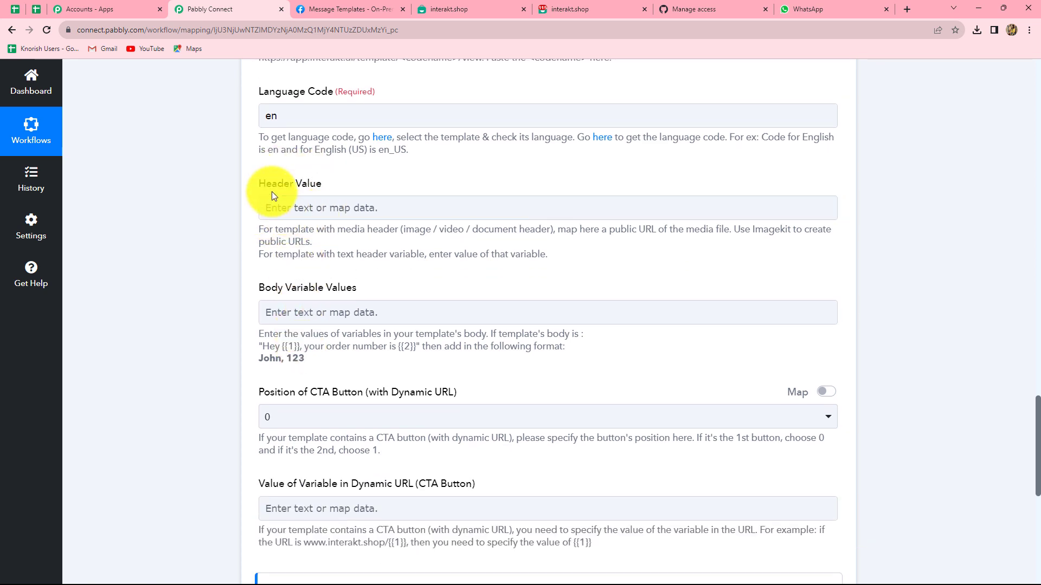
left_click(302, 217)
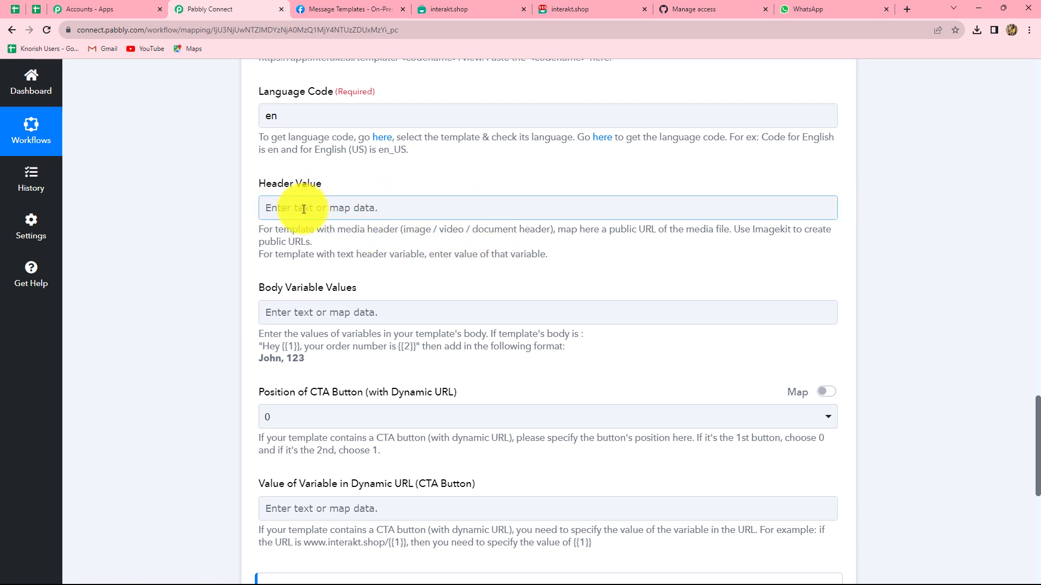
scroll(510, 357, "down", 2)
left_click(277, 206)
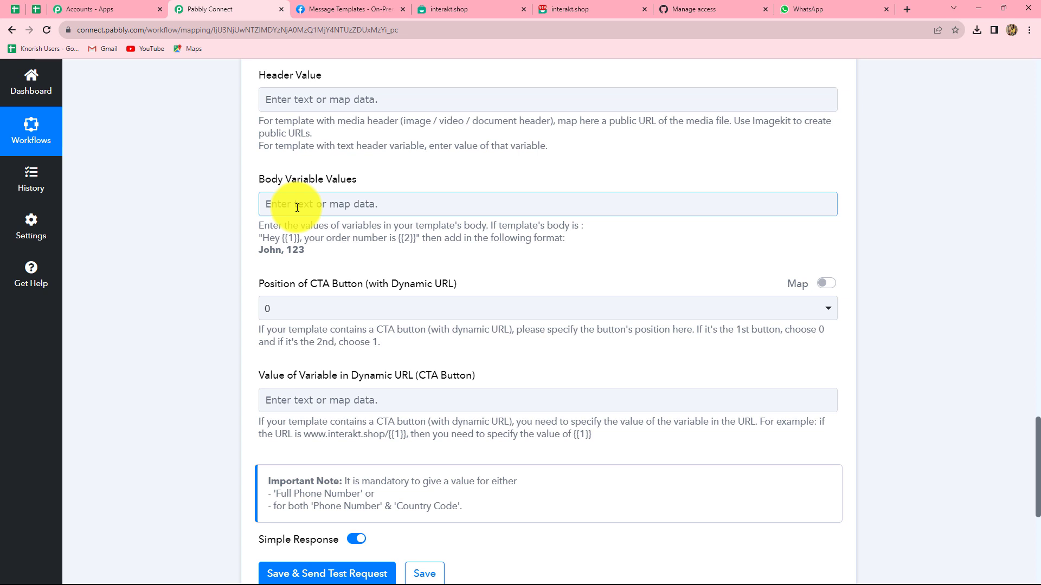
left_click(304, 263)
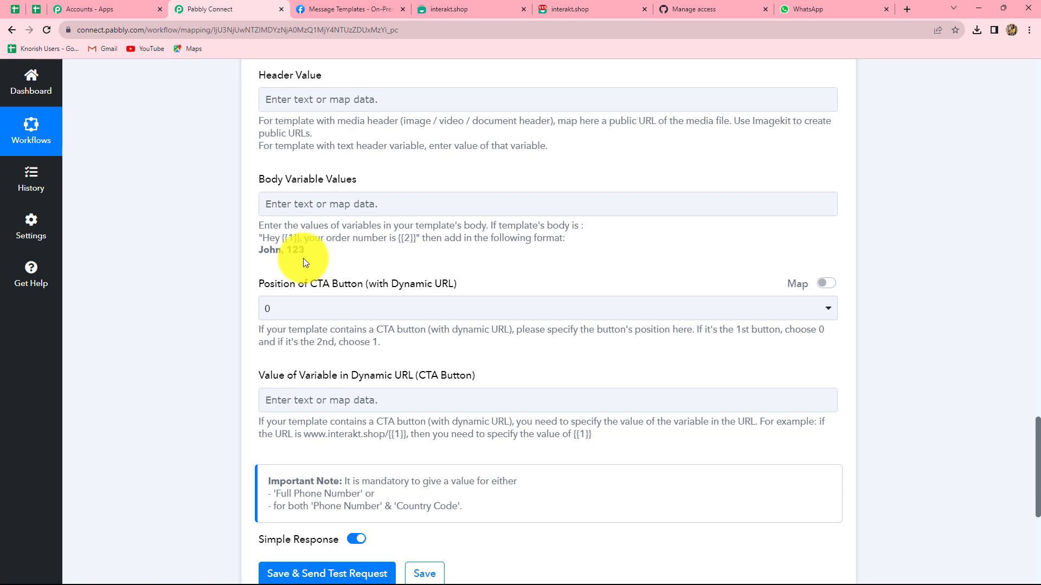
left_click(320, 213)
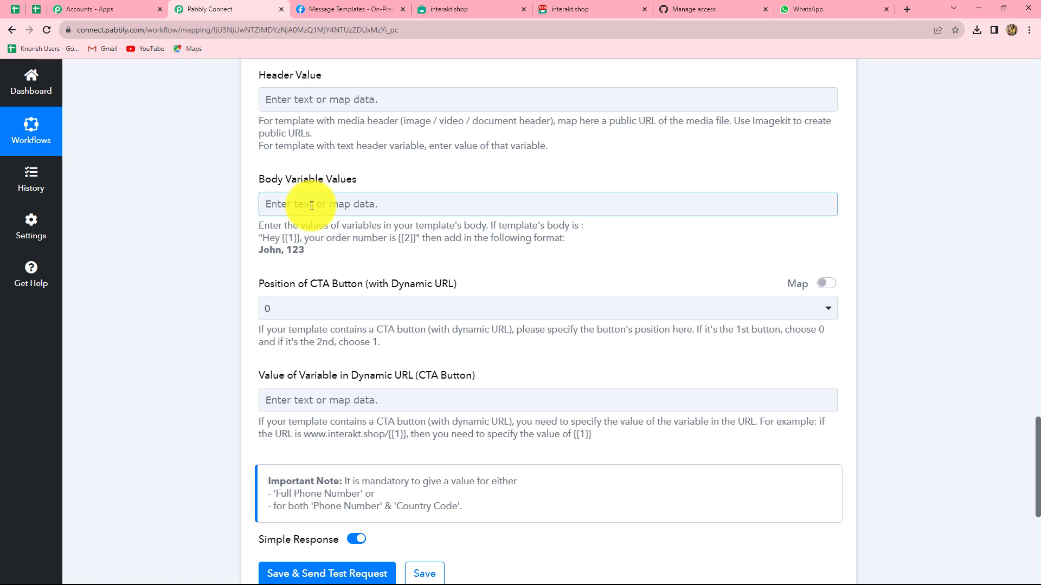
- Review the captured GitHub webhook response for data that can fill the template's body variables
scroll(596, 255, "up", 20)
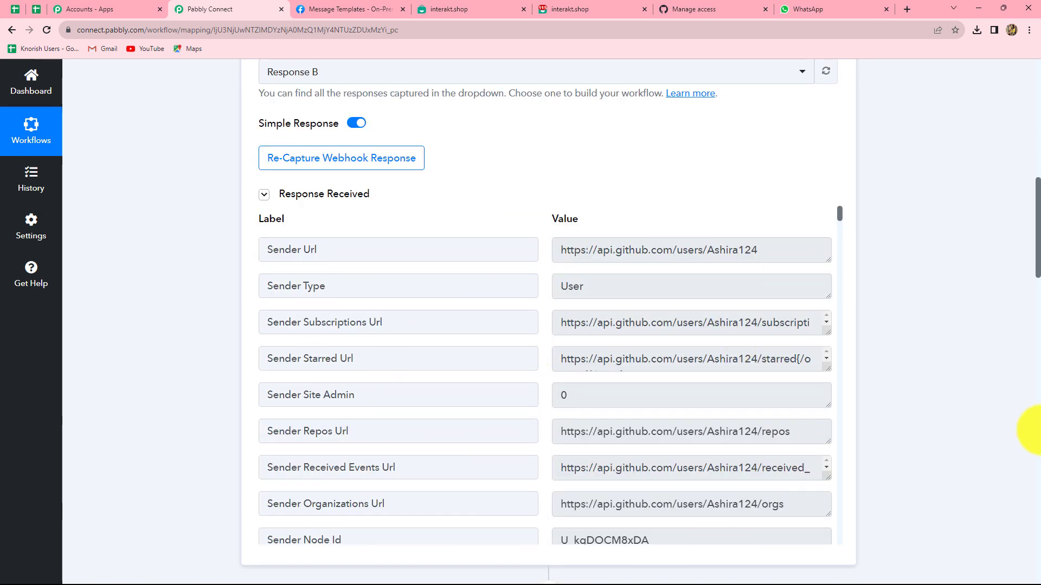
scroll(1003, 427, "down", 10)
scroll(1002, 427, "up", 5)
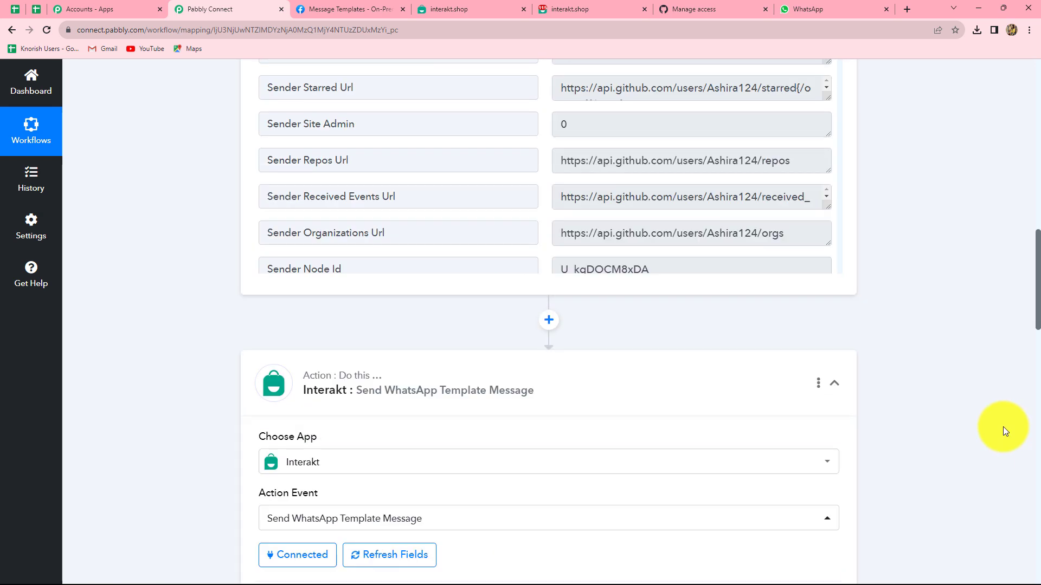
scroll(1003, 427, "up", 4)
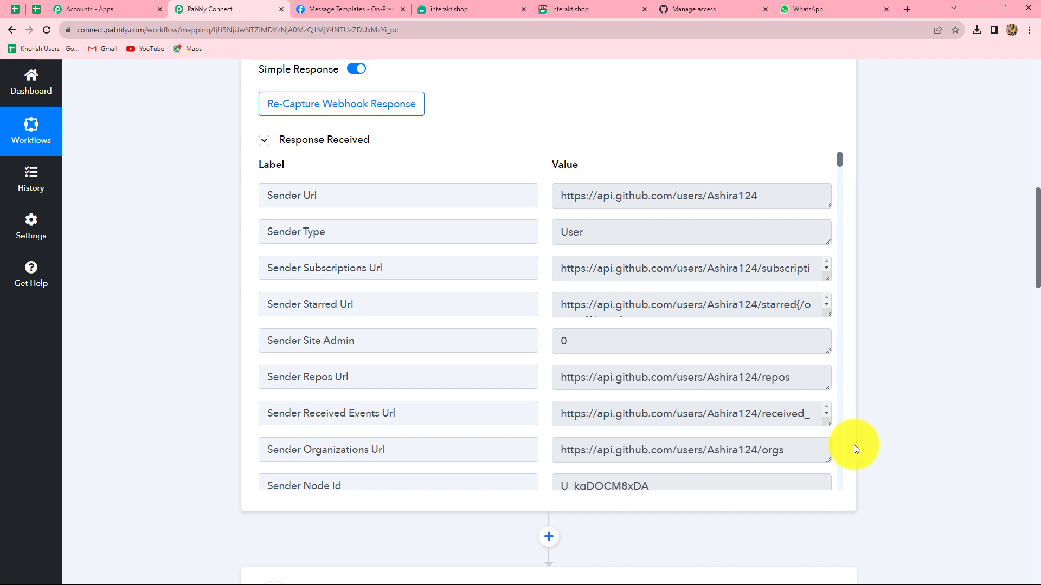
scroll(1006, 441, "down", 15)
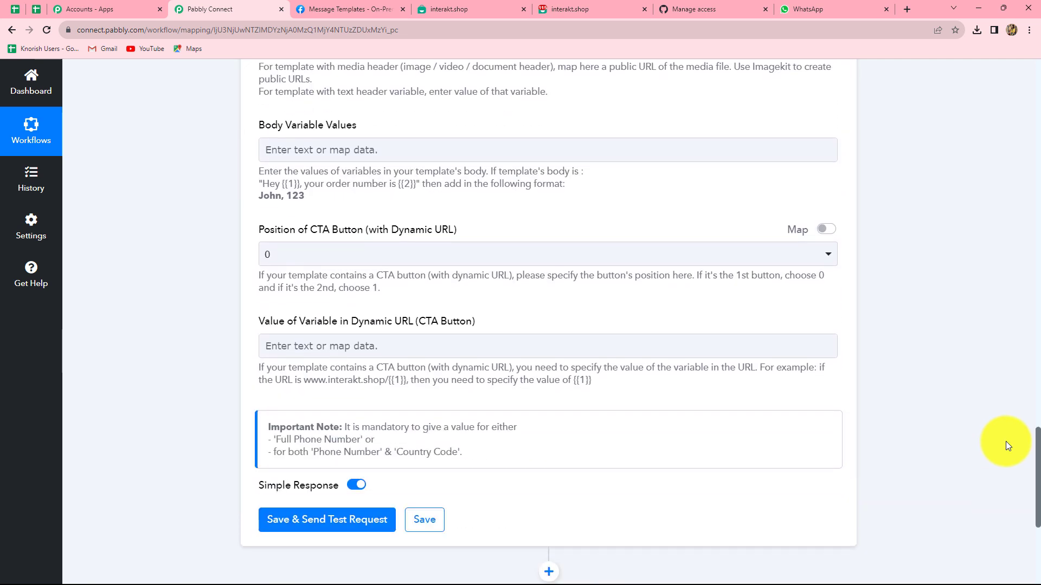
scroll(217, 276, "up", 2)
- Map the Issue Title from the GitHub: Issue Comments step as the first body variable, searching the data for "title"
left_click(317, 257)
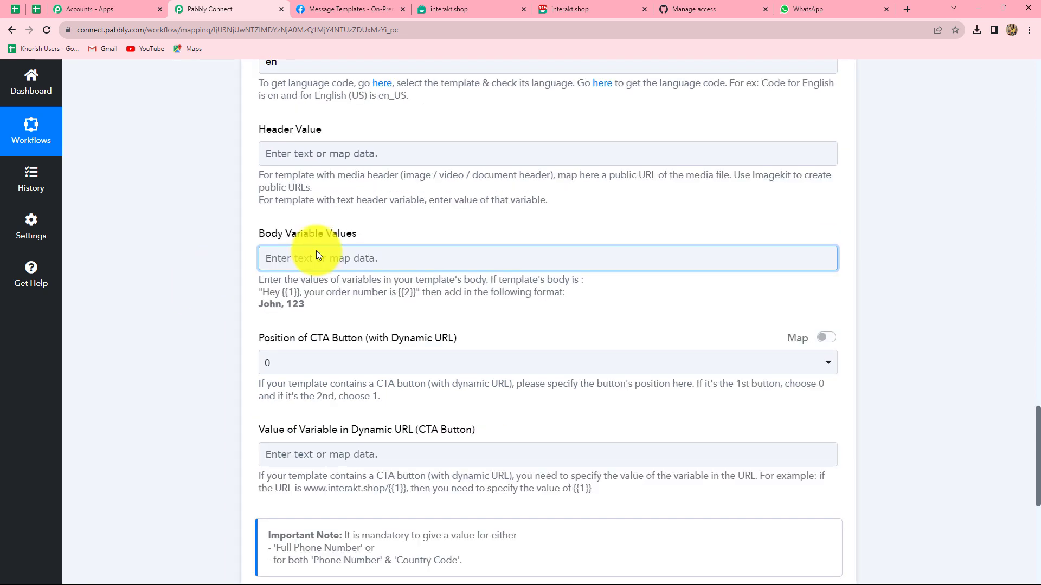
left_click(322, 258)
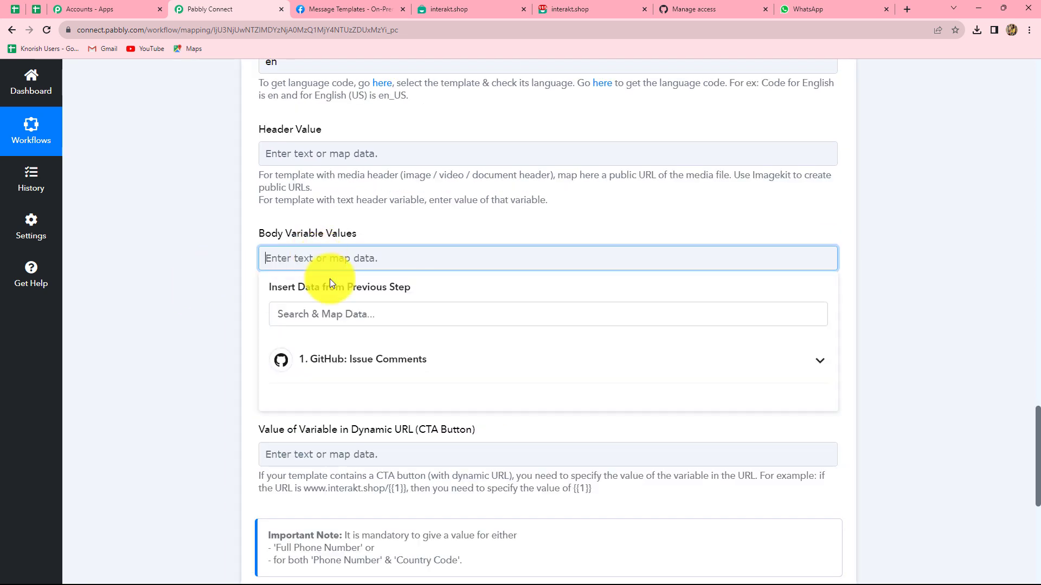
left_click(402, 368)
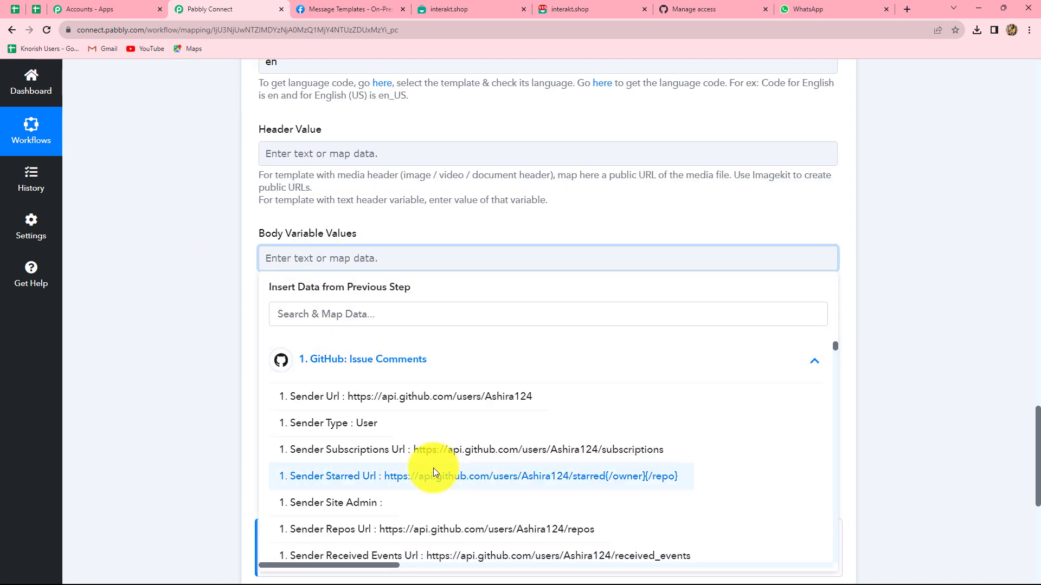
scroll(434, 469, "down", 3)
scroll(379, 444, "up", 3)
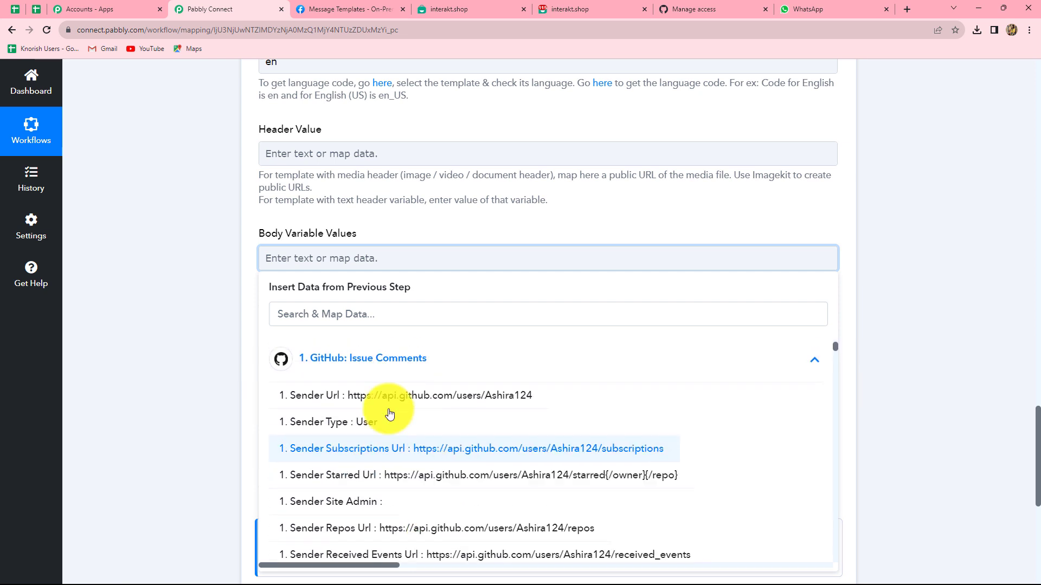
left_click(303, 315)
type("ti")
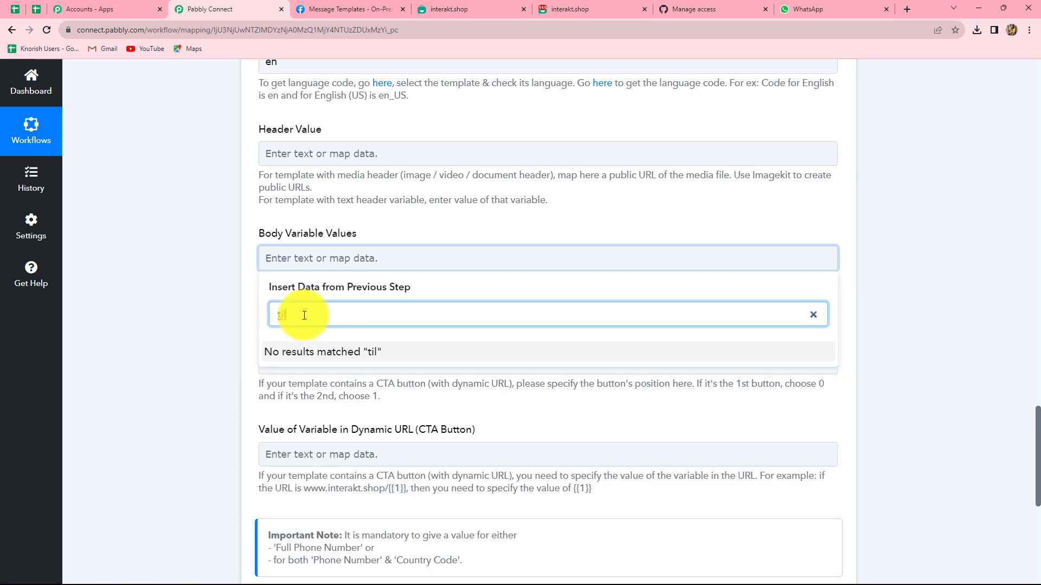
type("tle")
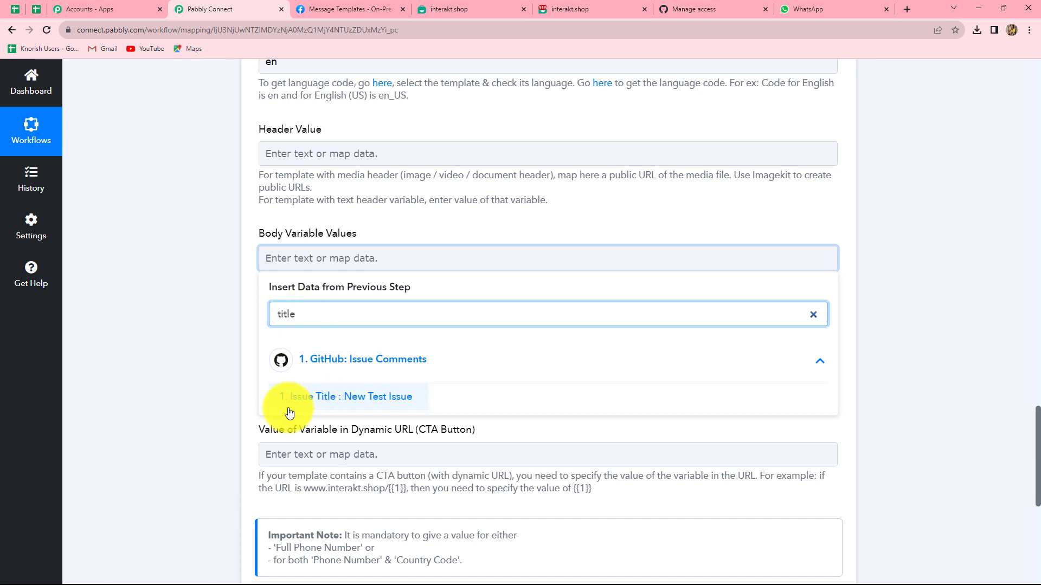
left_click(370, 398)
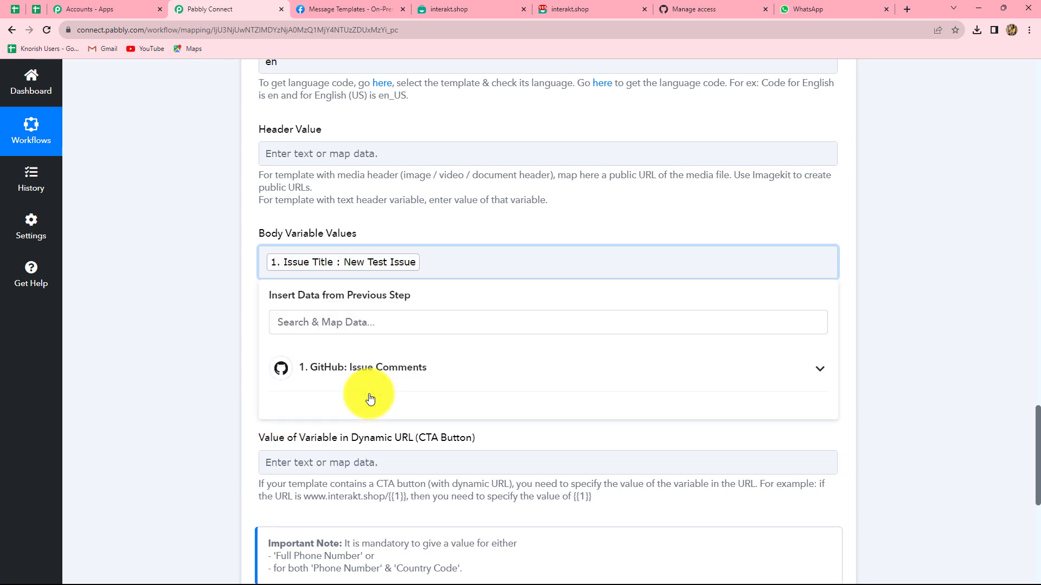
- Add a comma after the issue title and map the Comment Body from the GitHub step as the second body variable
type(",")
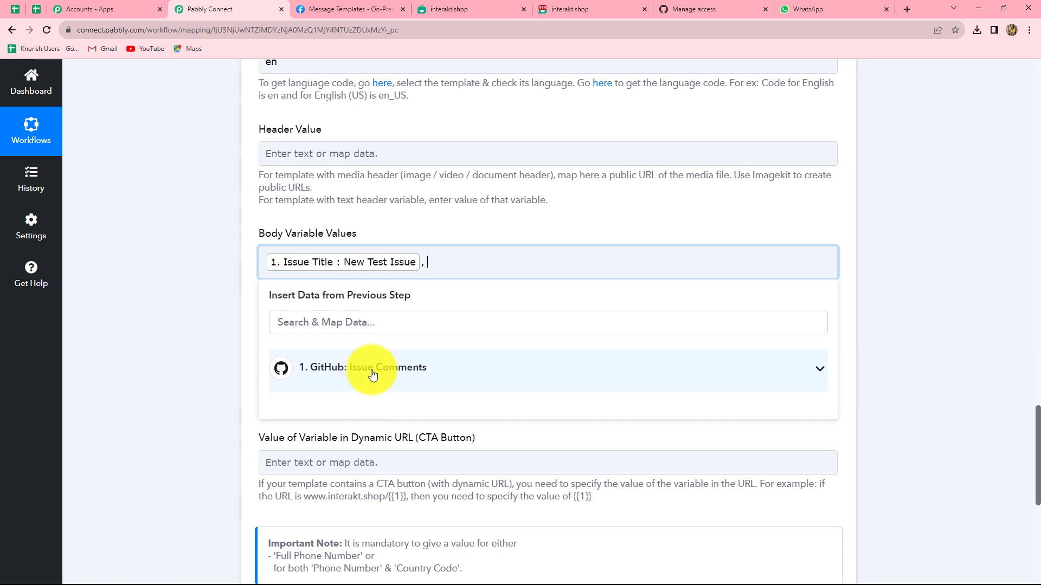
left_click(372, 374)
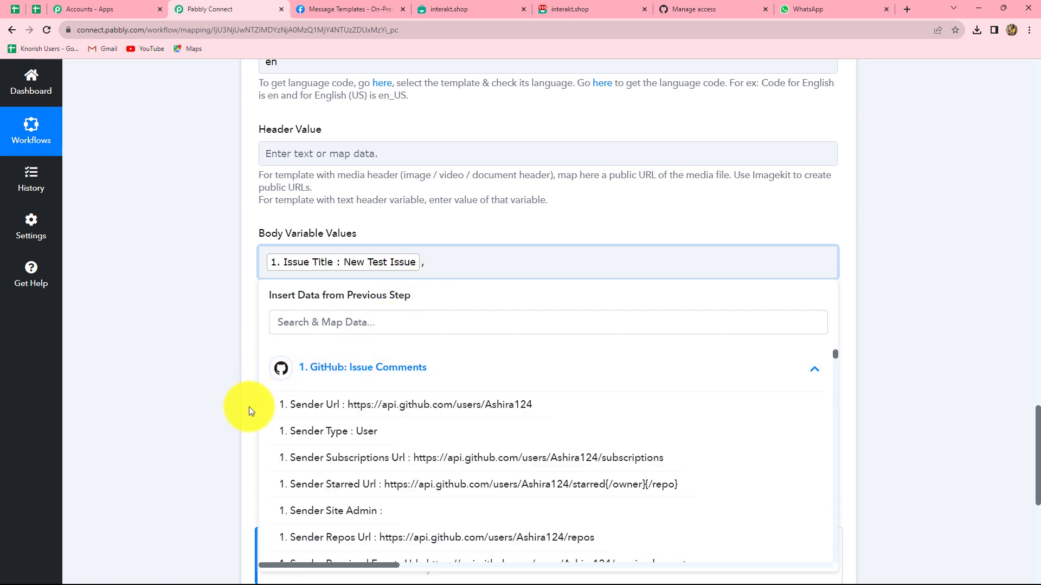
left_click(331, 320)
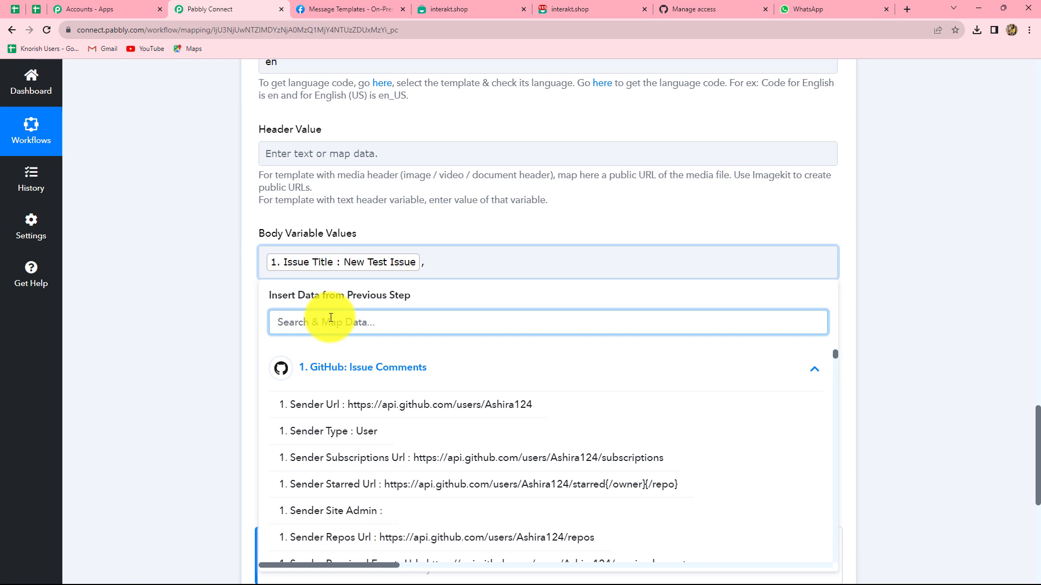
type("thi")
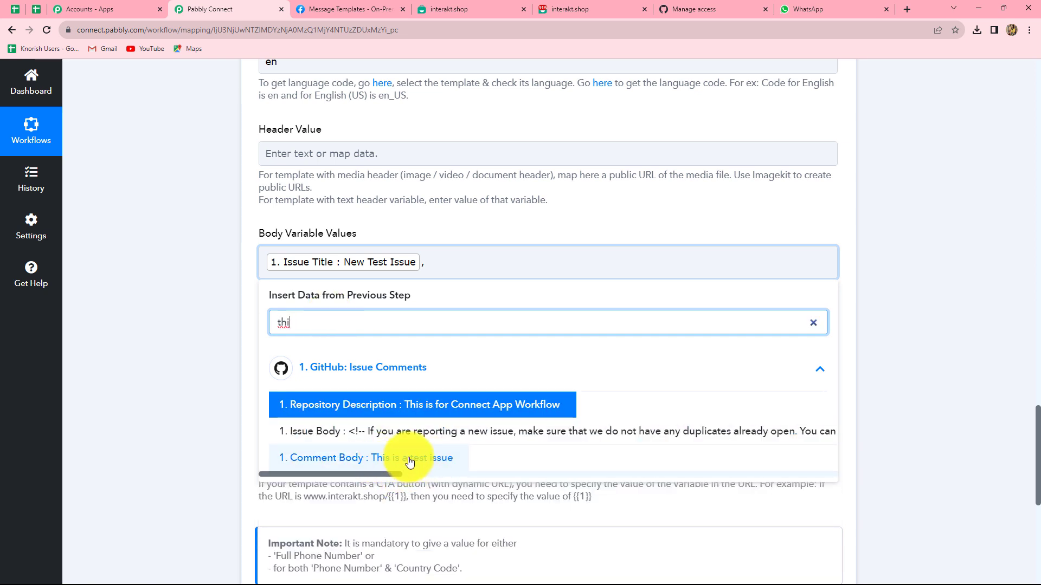
left_click(437, 459)
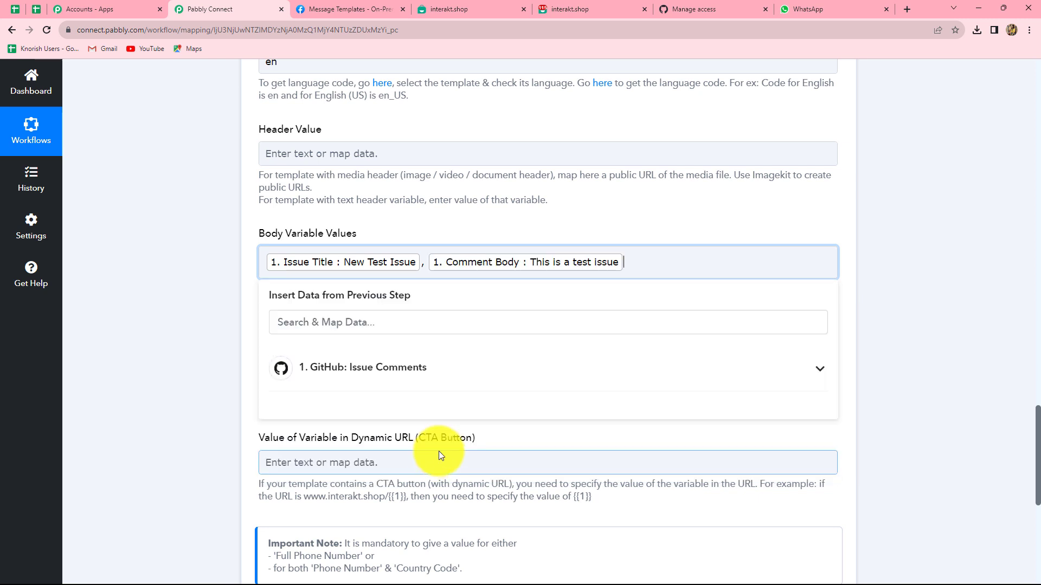
left_click(953, 353)
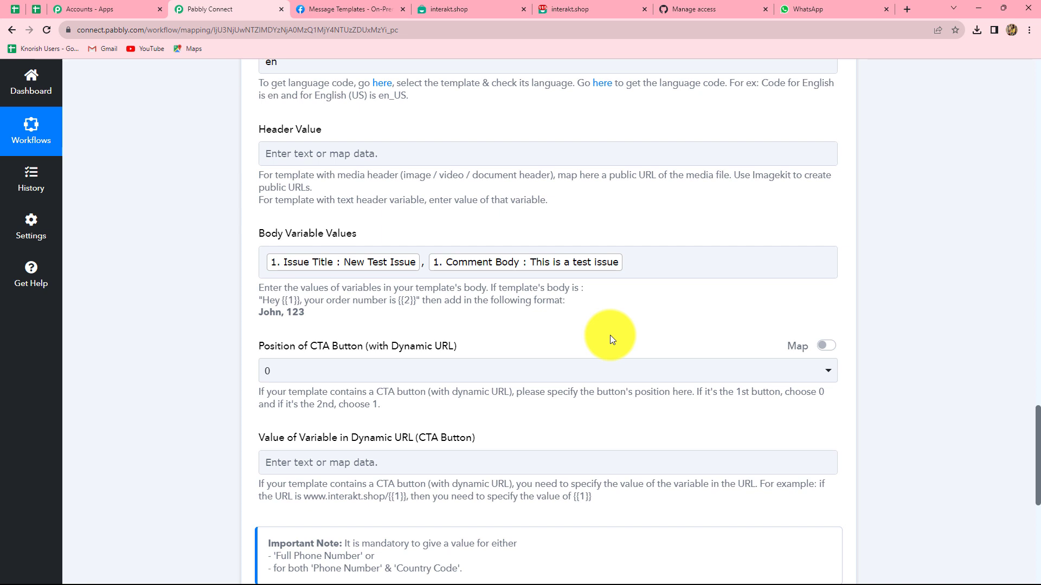
- Leave the dynamic URL variable for the CTA button empty, then save the Interakt action and send a test request
scroll(610, 335, "down", 2)
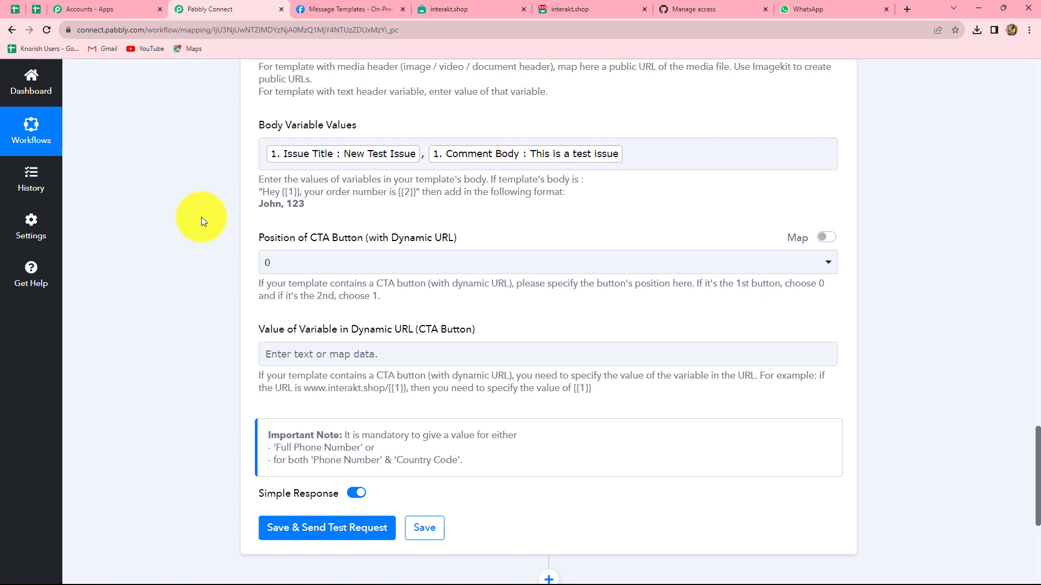
scroll(229, 245, "up", 1)
scroll(396, 262, "down", 3)
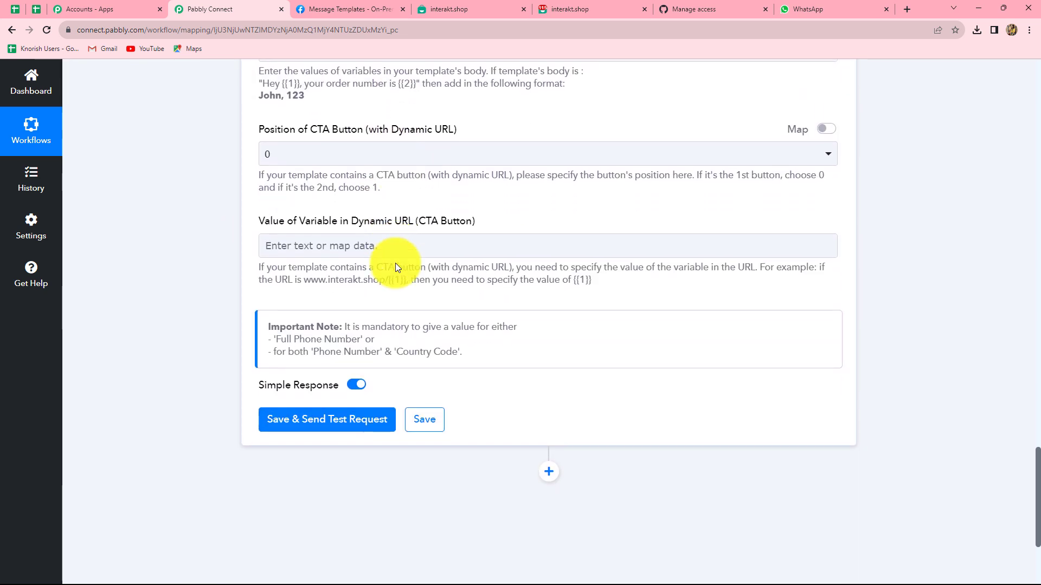
left_click(381, 253)
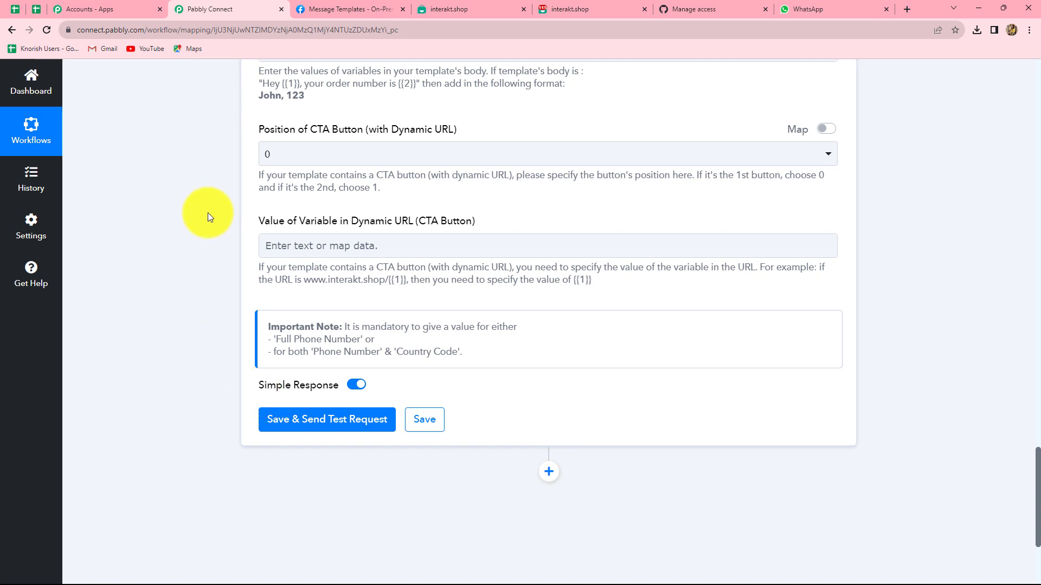
scroll(406, 266, "up", 3)
scroll(380, 263, "down", 3)
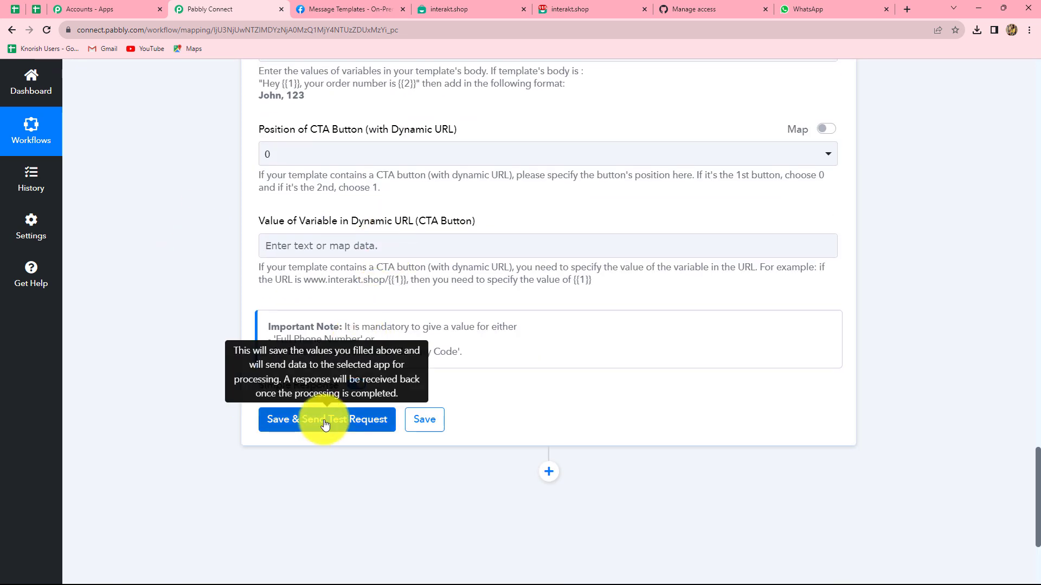
left_click(326, 422)
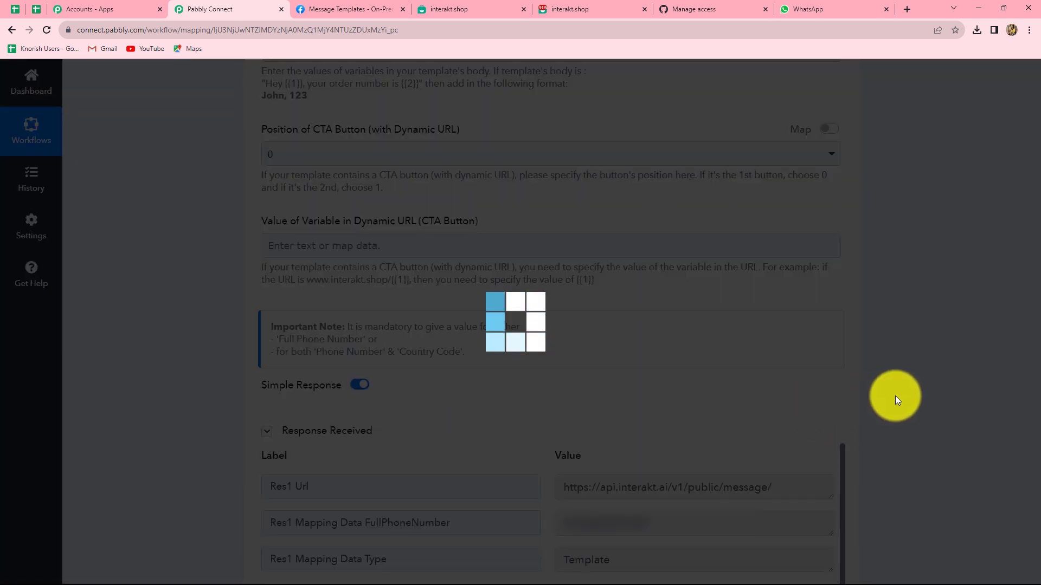
- Examine the Interakt test response through its Res2 Id, then switch to WhatsApp to check the received template message
scroll(950, 399, "down", 4)
scroll(627, 390, "down", 1)
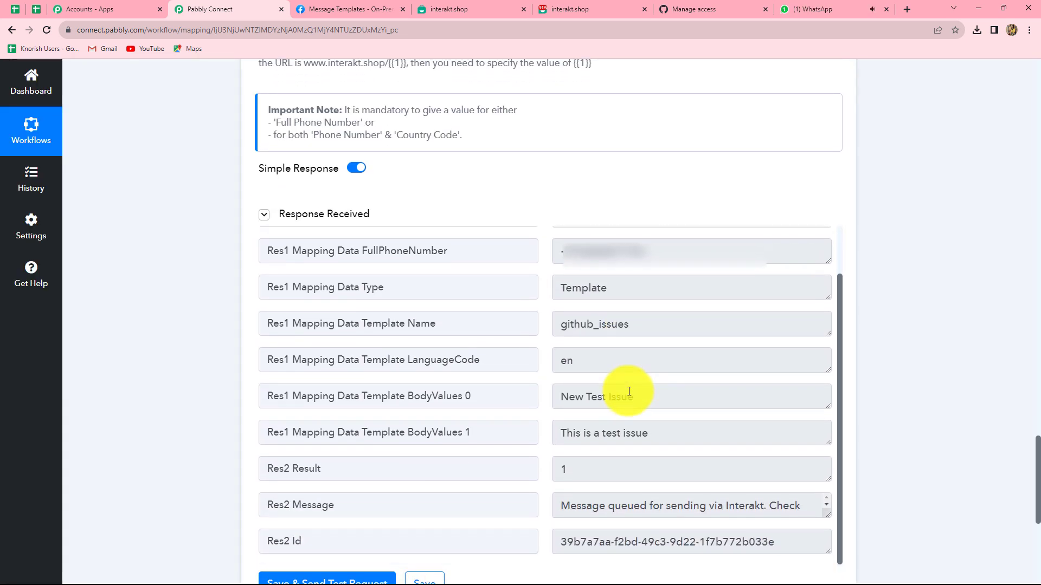
left_click(561, 541)
left_click_drag(561, 541, 794, 543)
left_click(794, 543)
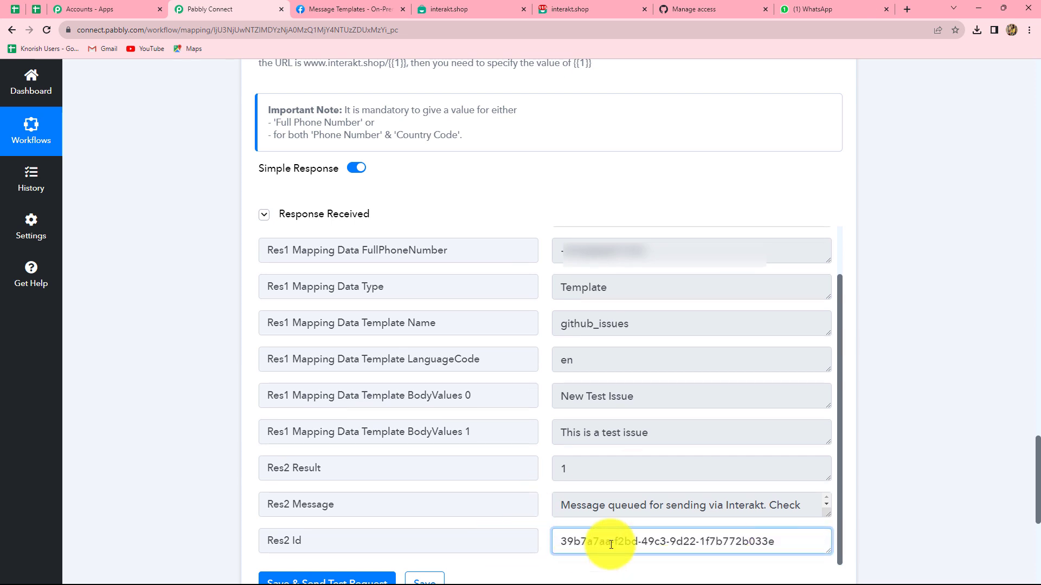
left_click(806, 8)
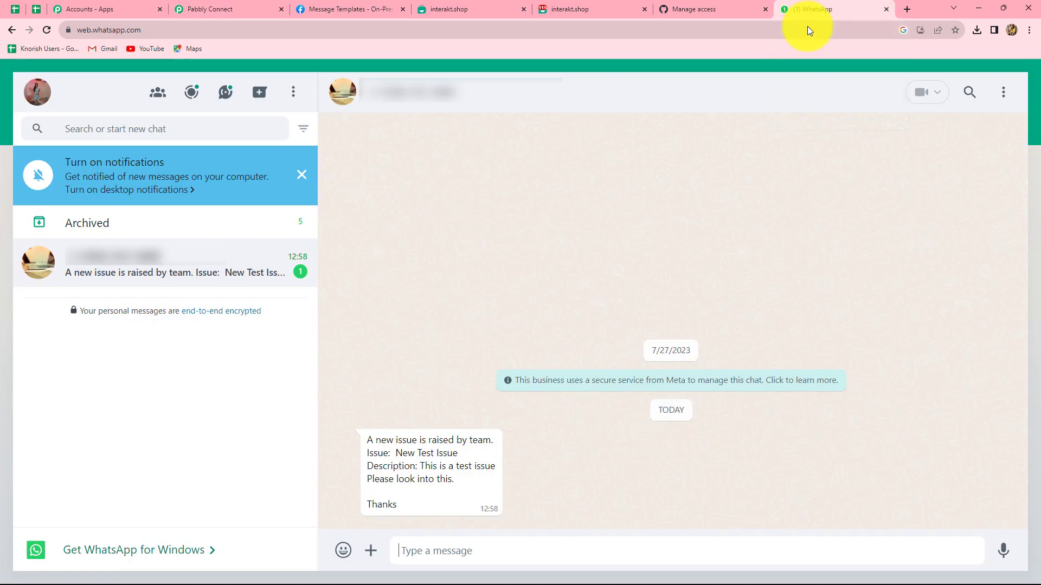